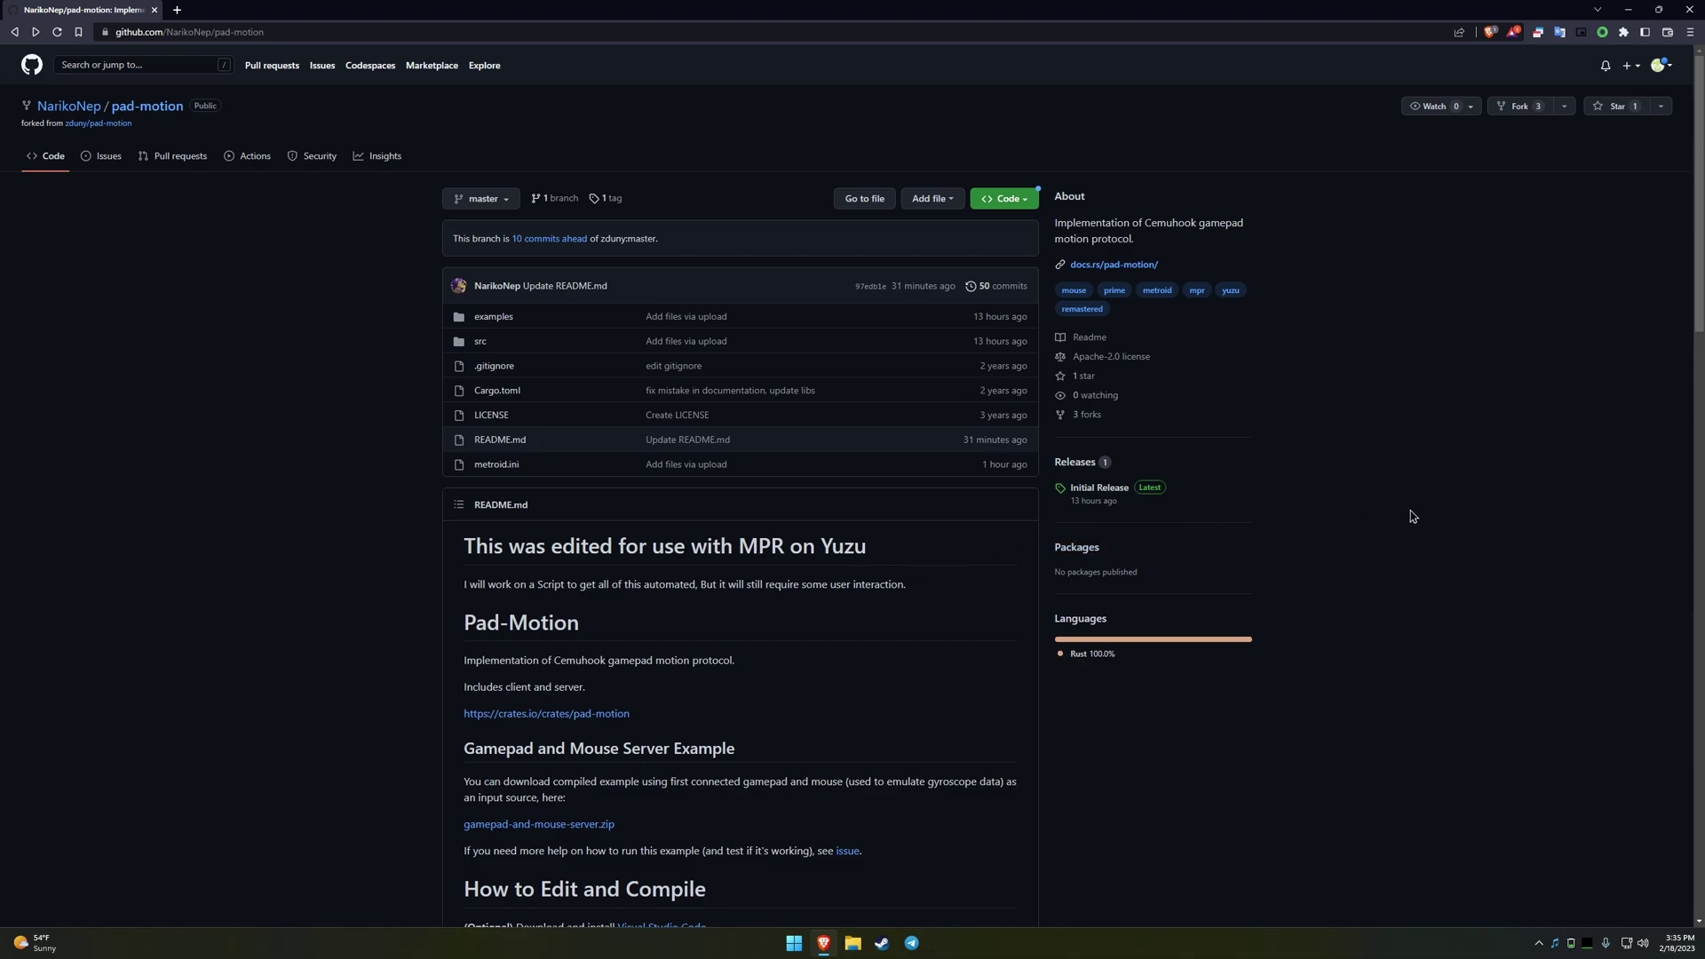
scroll(1354, 619, down, 1)
scroll(1347, 622, down, 2)
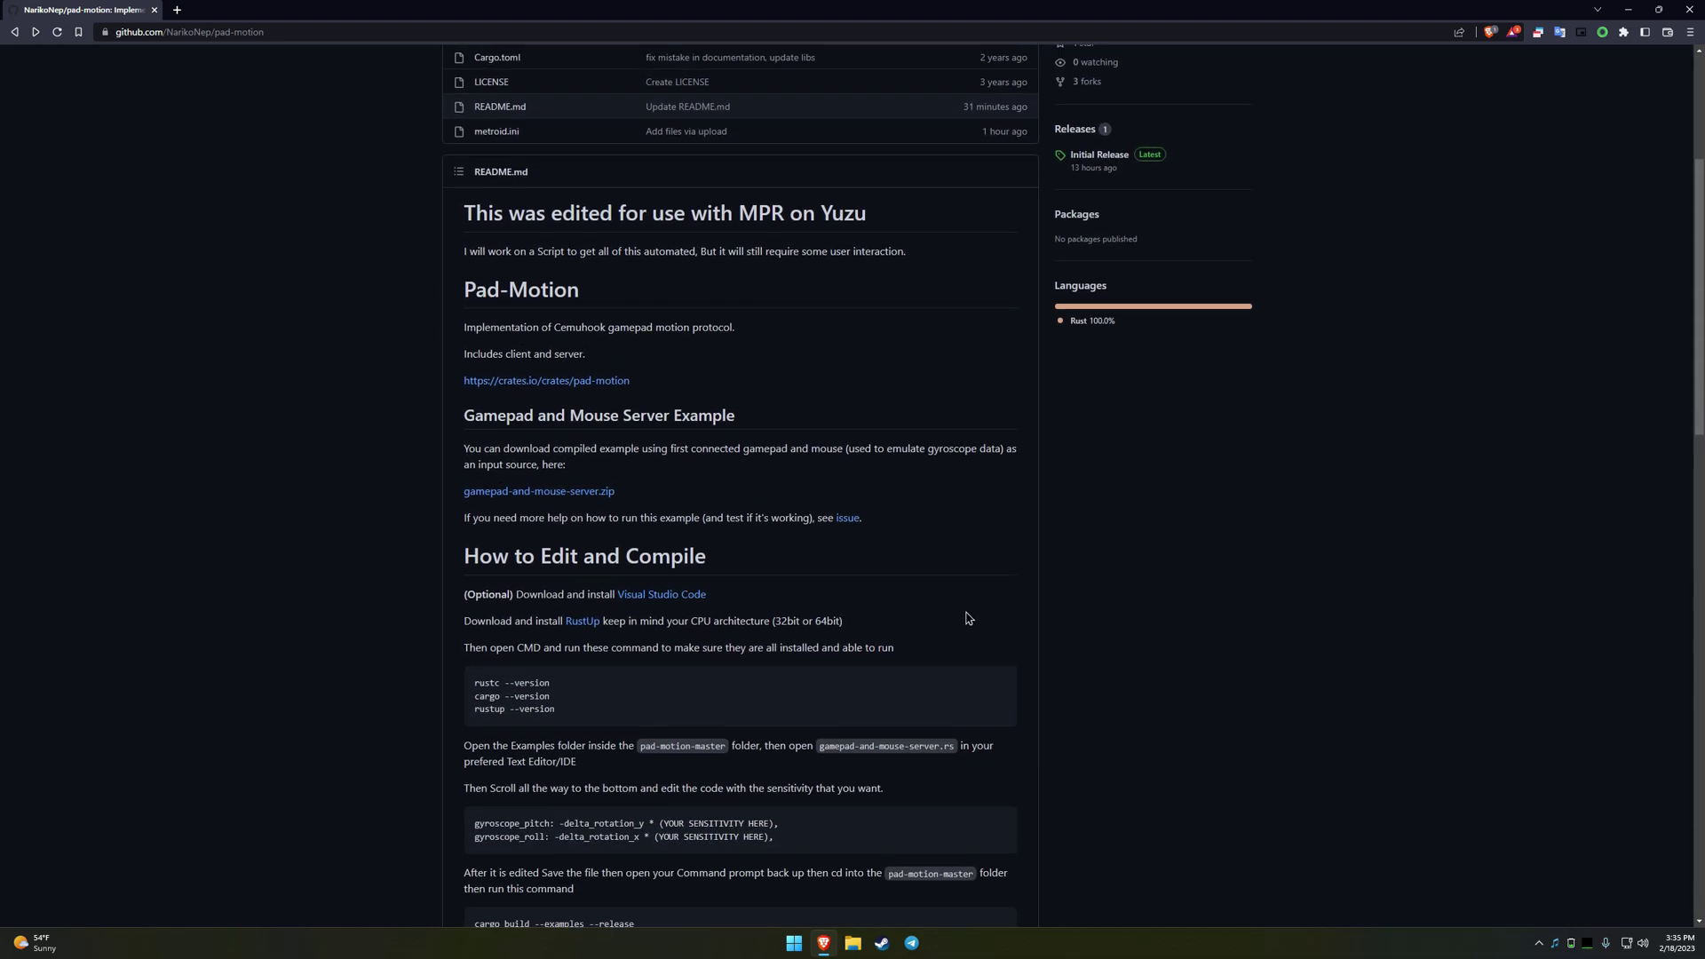
scroll(968, 616, down, 2)
scroll(872, 600, down, 2)
scroll(876, 596, down, 2)
scroll(876, 595, down, 2)
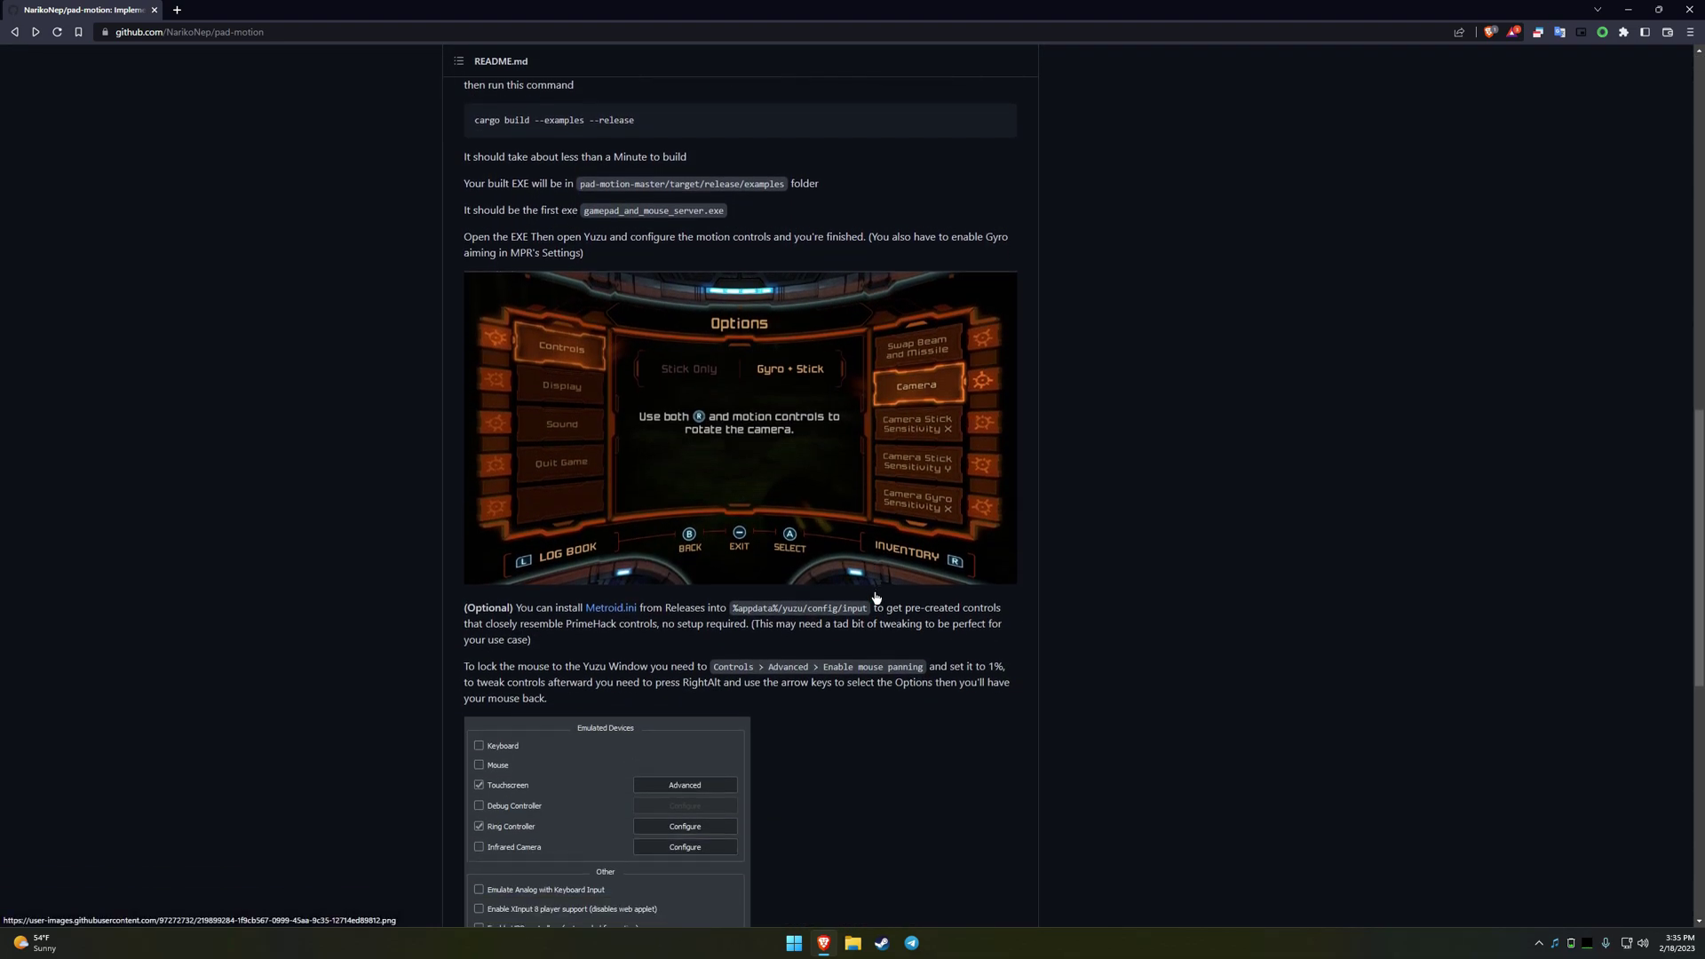
scroll(876, 594, down, 3)
scroll(874, 592, down, 3)
scroll(874, 592, down, 2)
scroll(800, 654, up, 3)
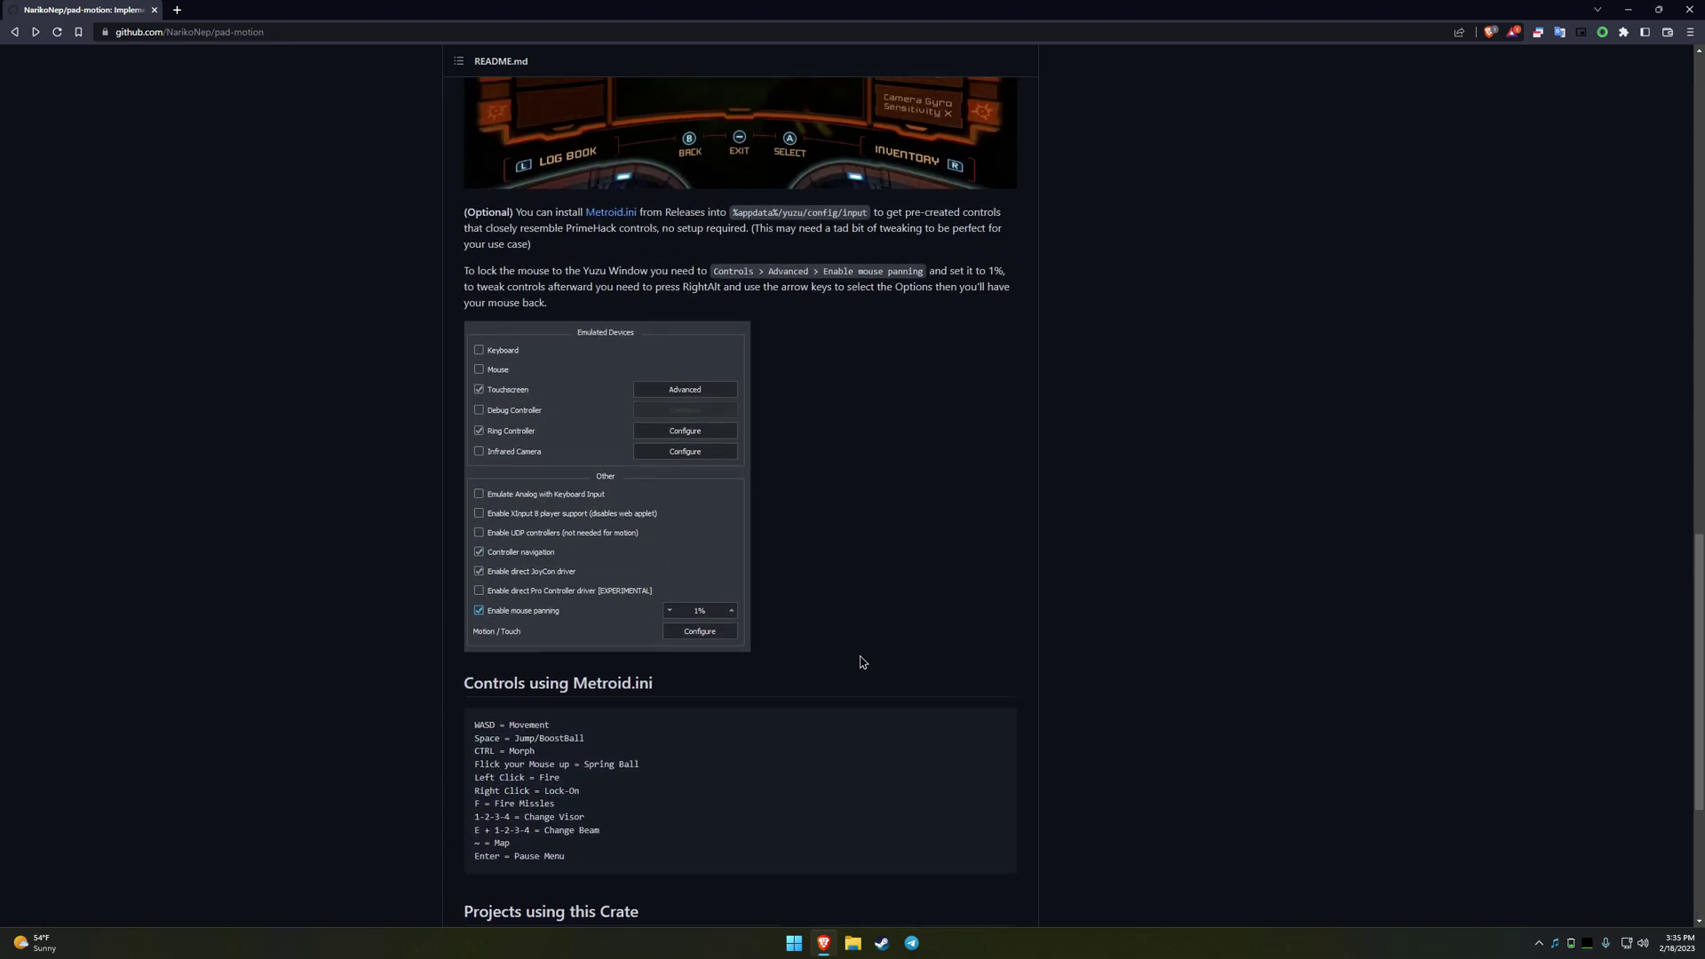
scroll(861, 662, up, 3)
scroll(1005, 689, up, 3)
scroll(1021, 699, up, 3)
scroll(1022, 700, up, 5)
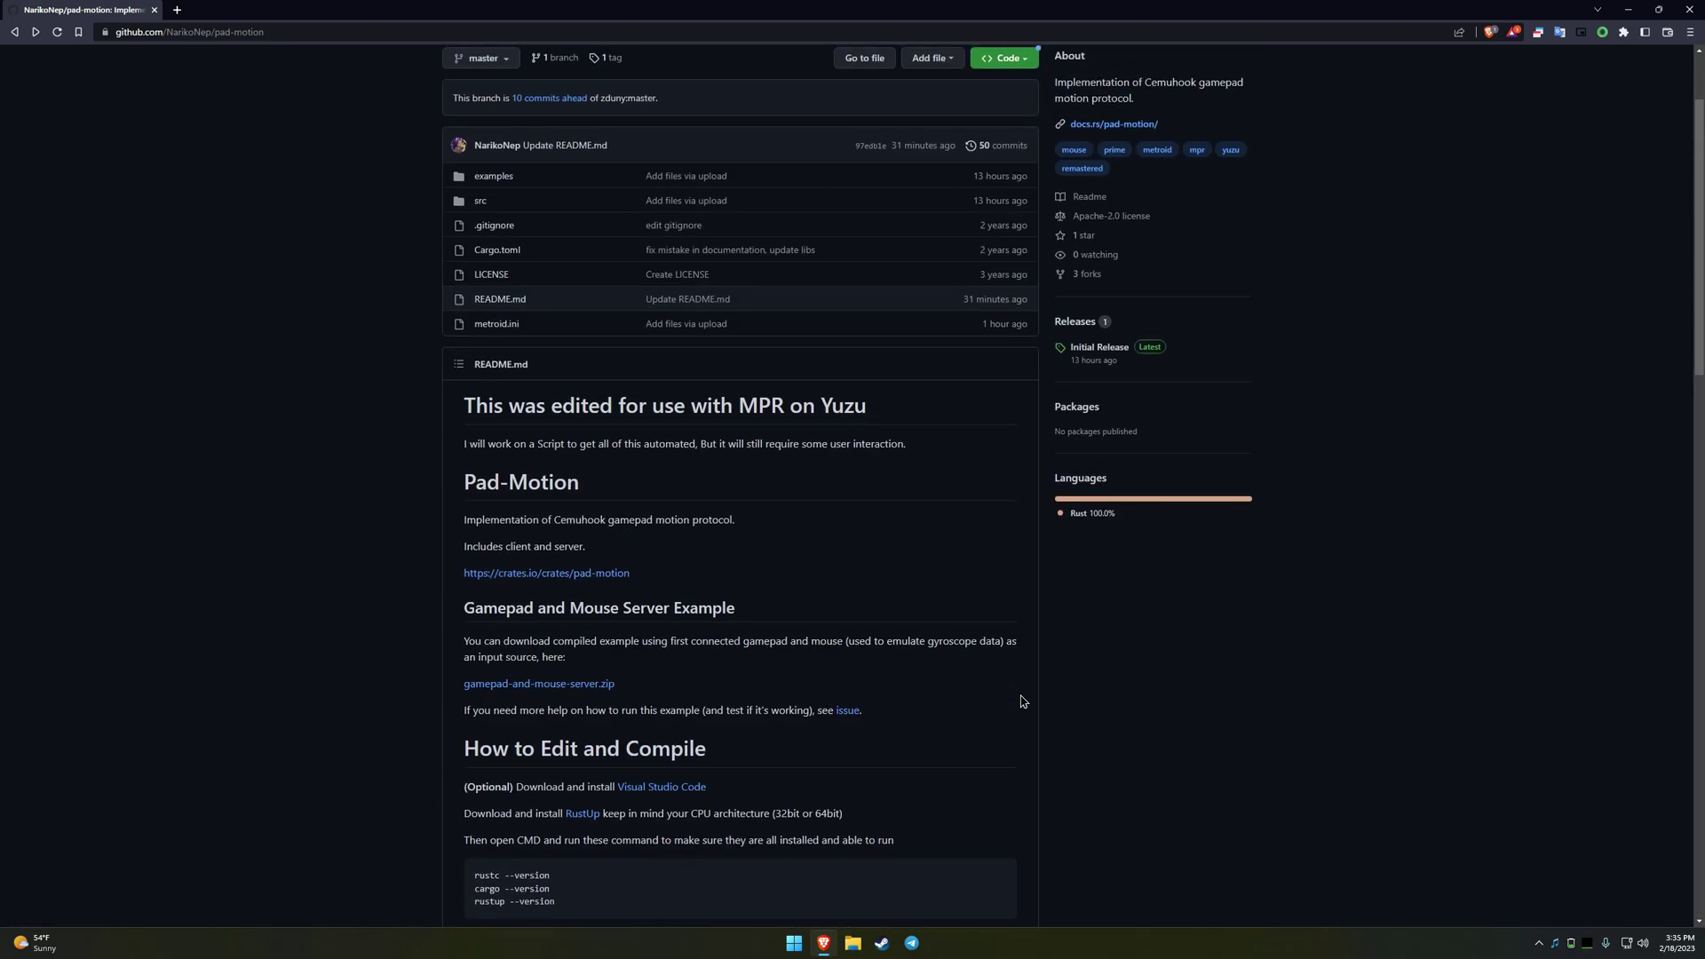
scroll(1022, 699, up, 2)
scroll(1435, 469, down, 4)
scroll(1261, 575, down, 3)
scroll(1149, 613, down, 3)
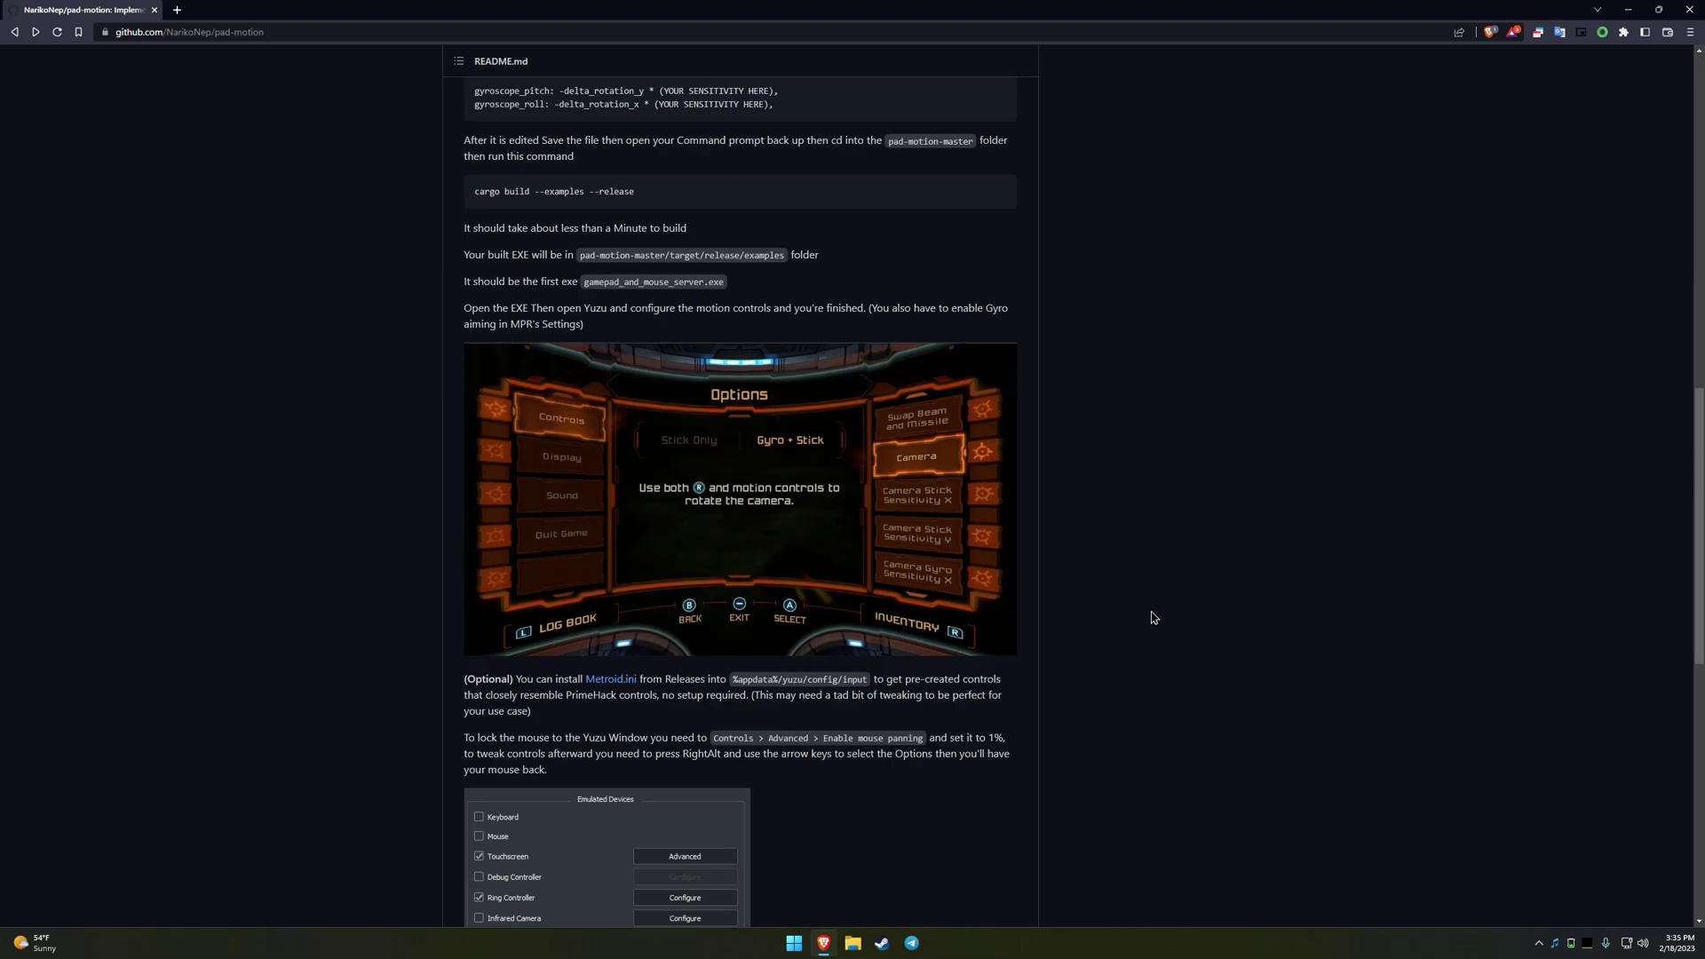
scroll(1131, 627, down, 2)
scroll(1133, 628, up, 2)
scroll(1133, 628, up, 3)
scroll(1133, 628, down, 3)
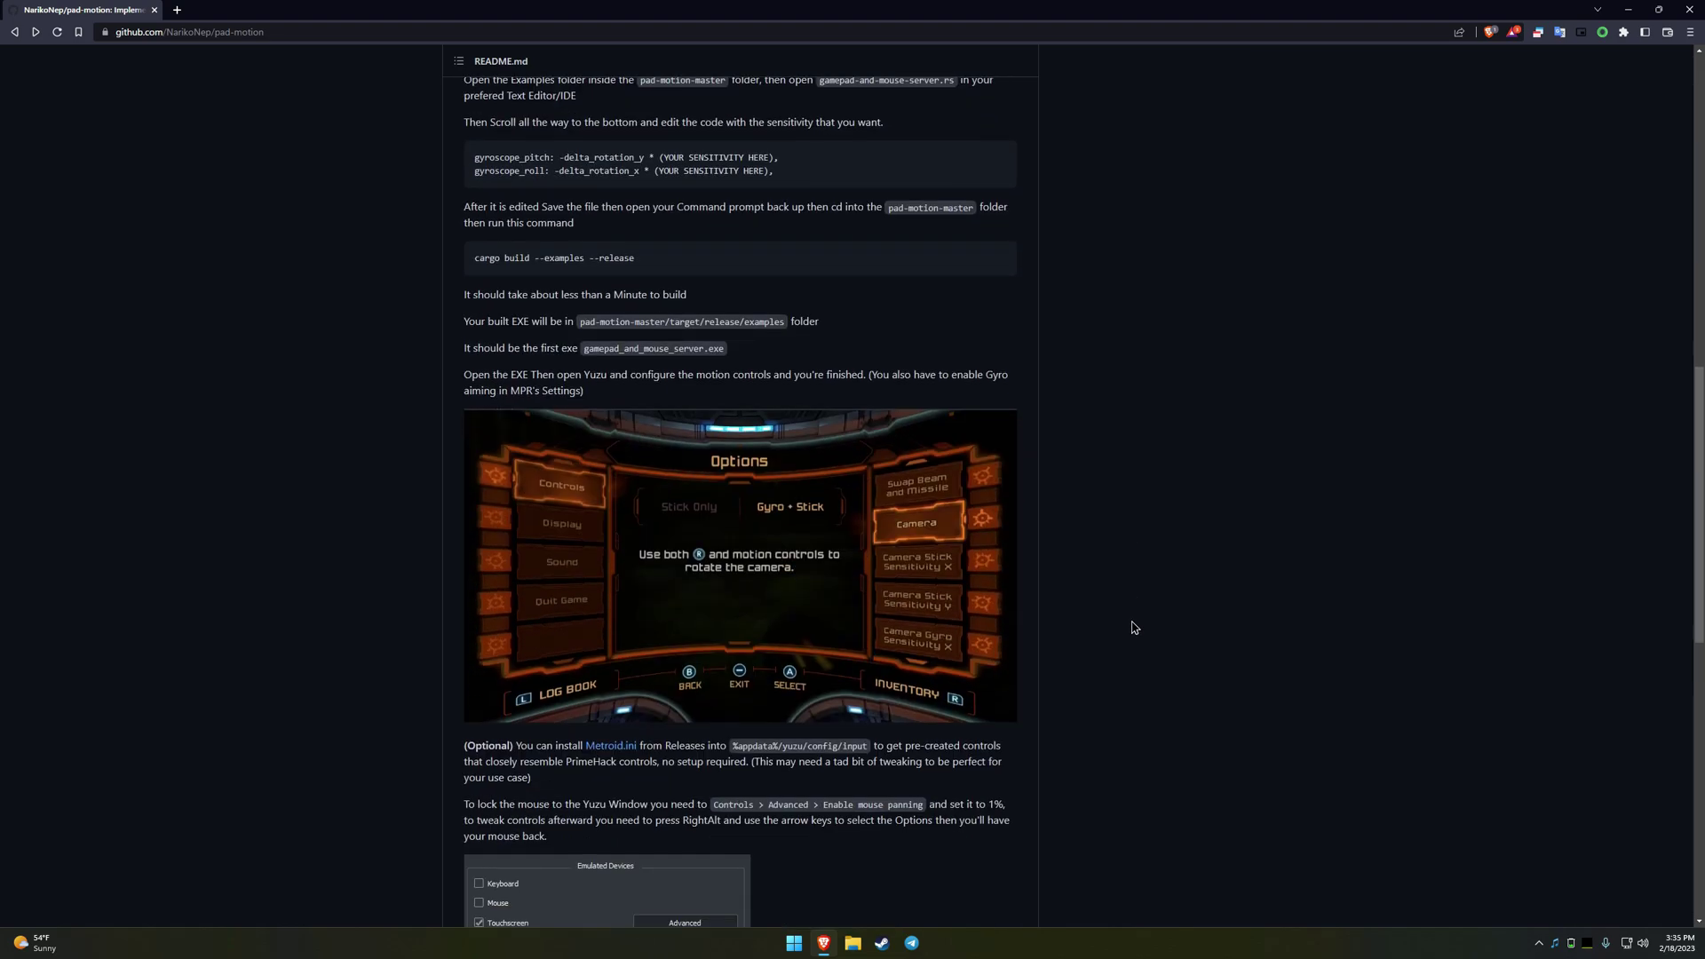
scroll(1133, 630, up, 6)
scroll(1132, 629, up, 3)
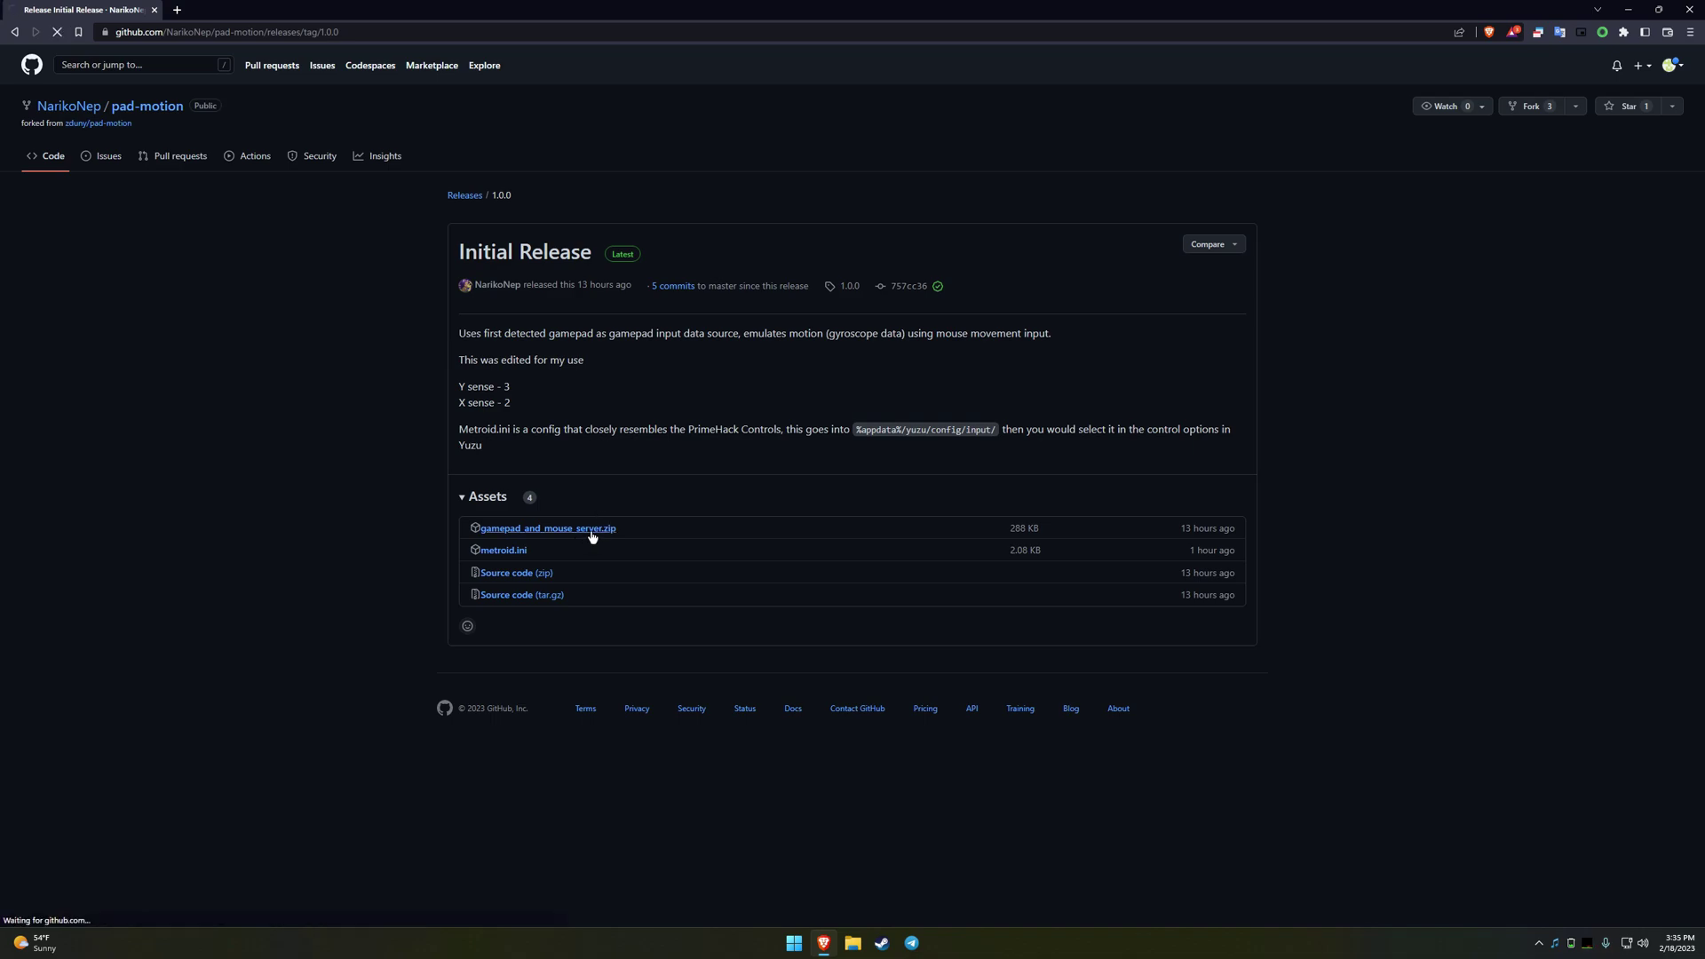
Step: Save gamepad_and_mouse_server.zip and metroid.ini from the Initial Release Assets into Downloads
click(592, 535)
click(752, 668)
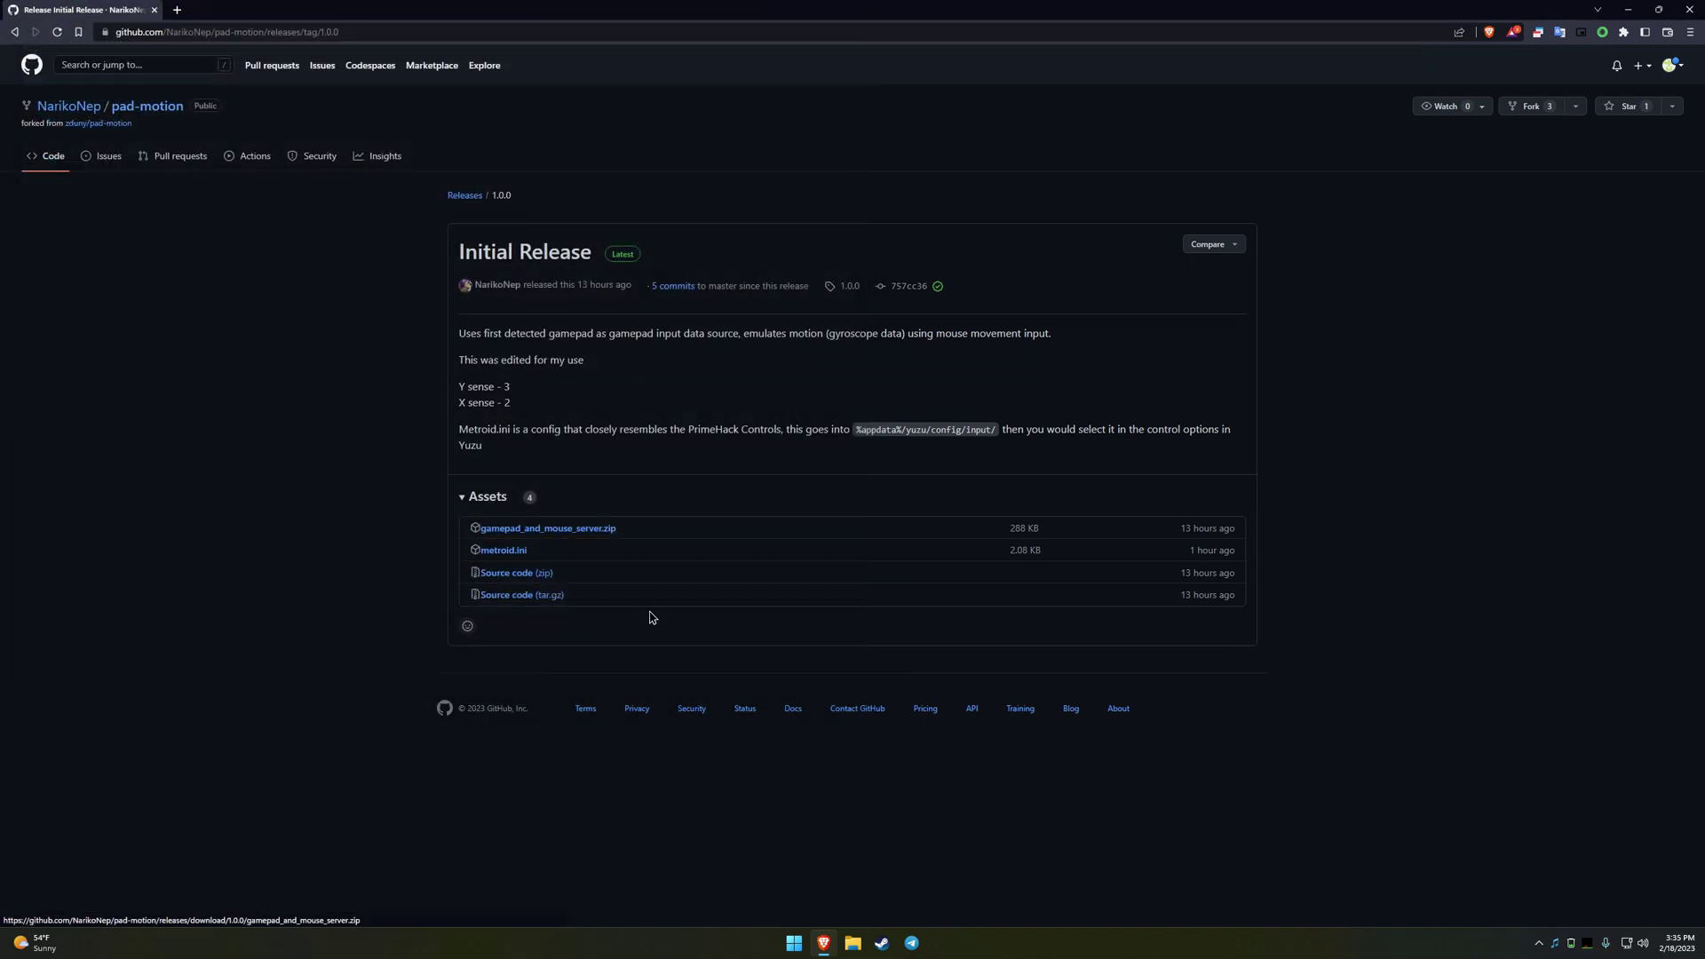
click(519, 552)
click(764, 666)
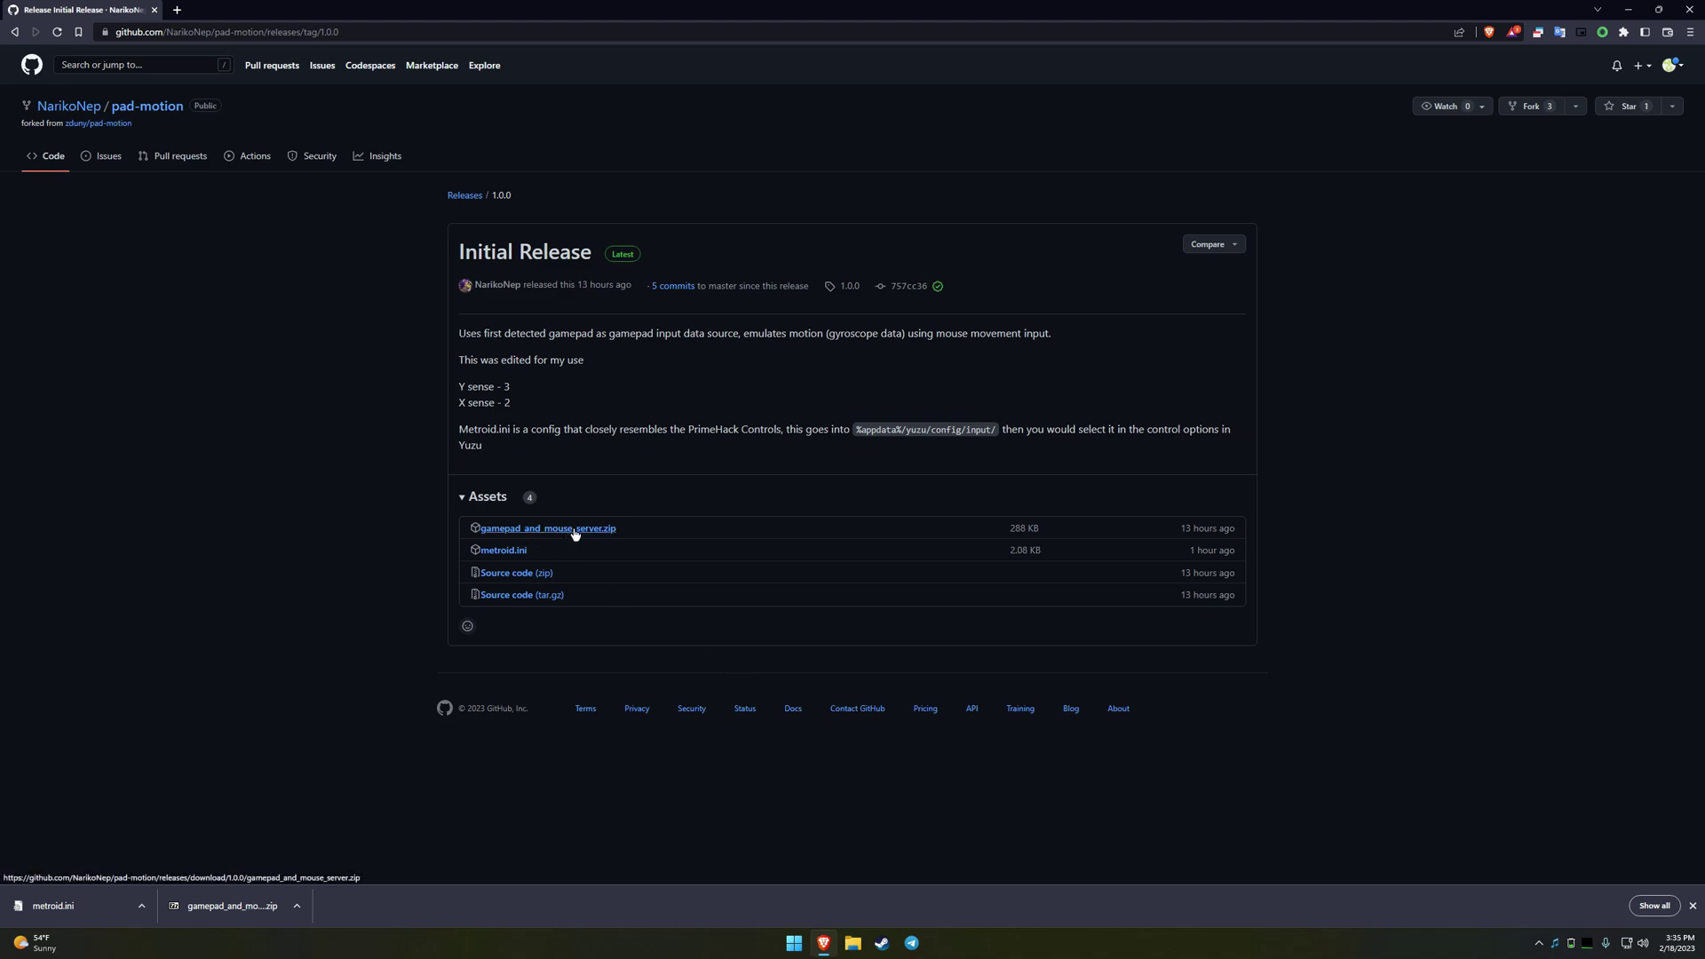
Step: Show Downloads in File Explorer and open the AppData folder through Start search
click(853, 943)
click(967, 311)
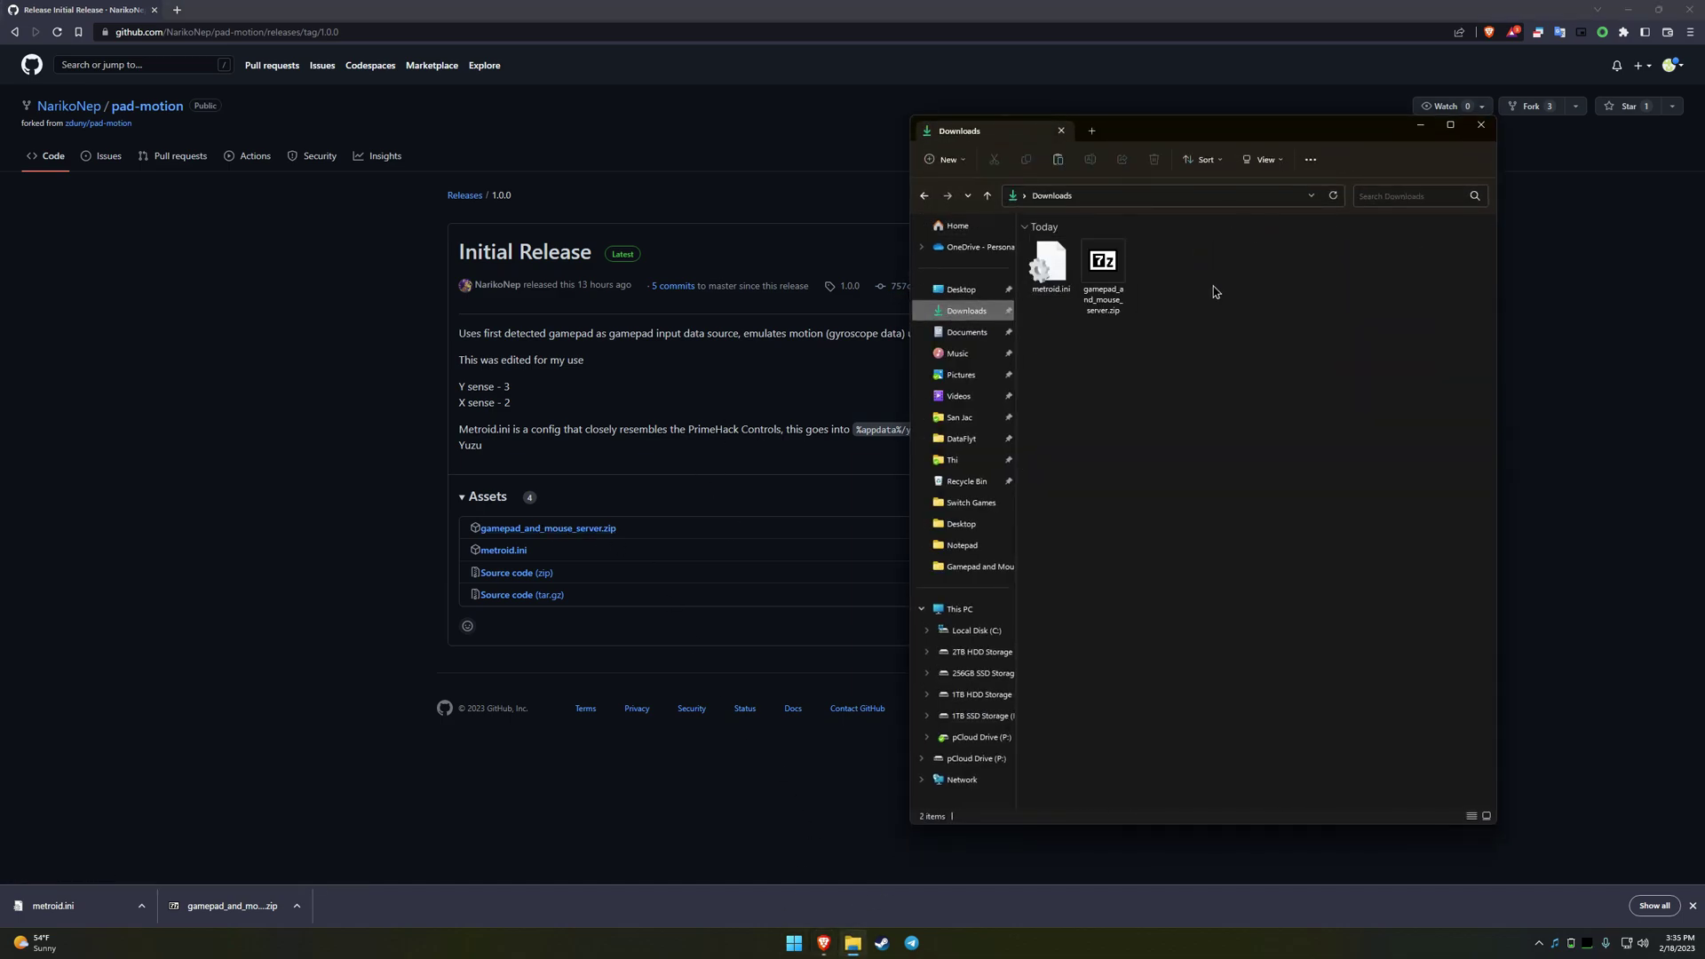
click(795, 943)
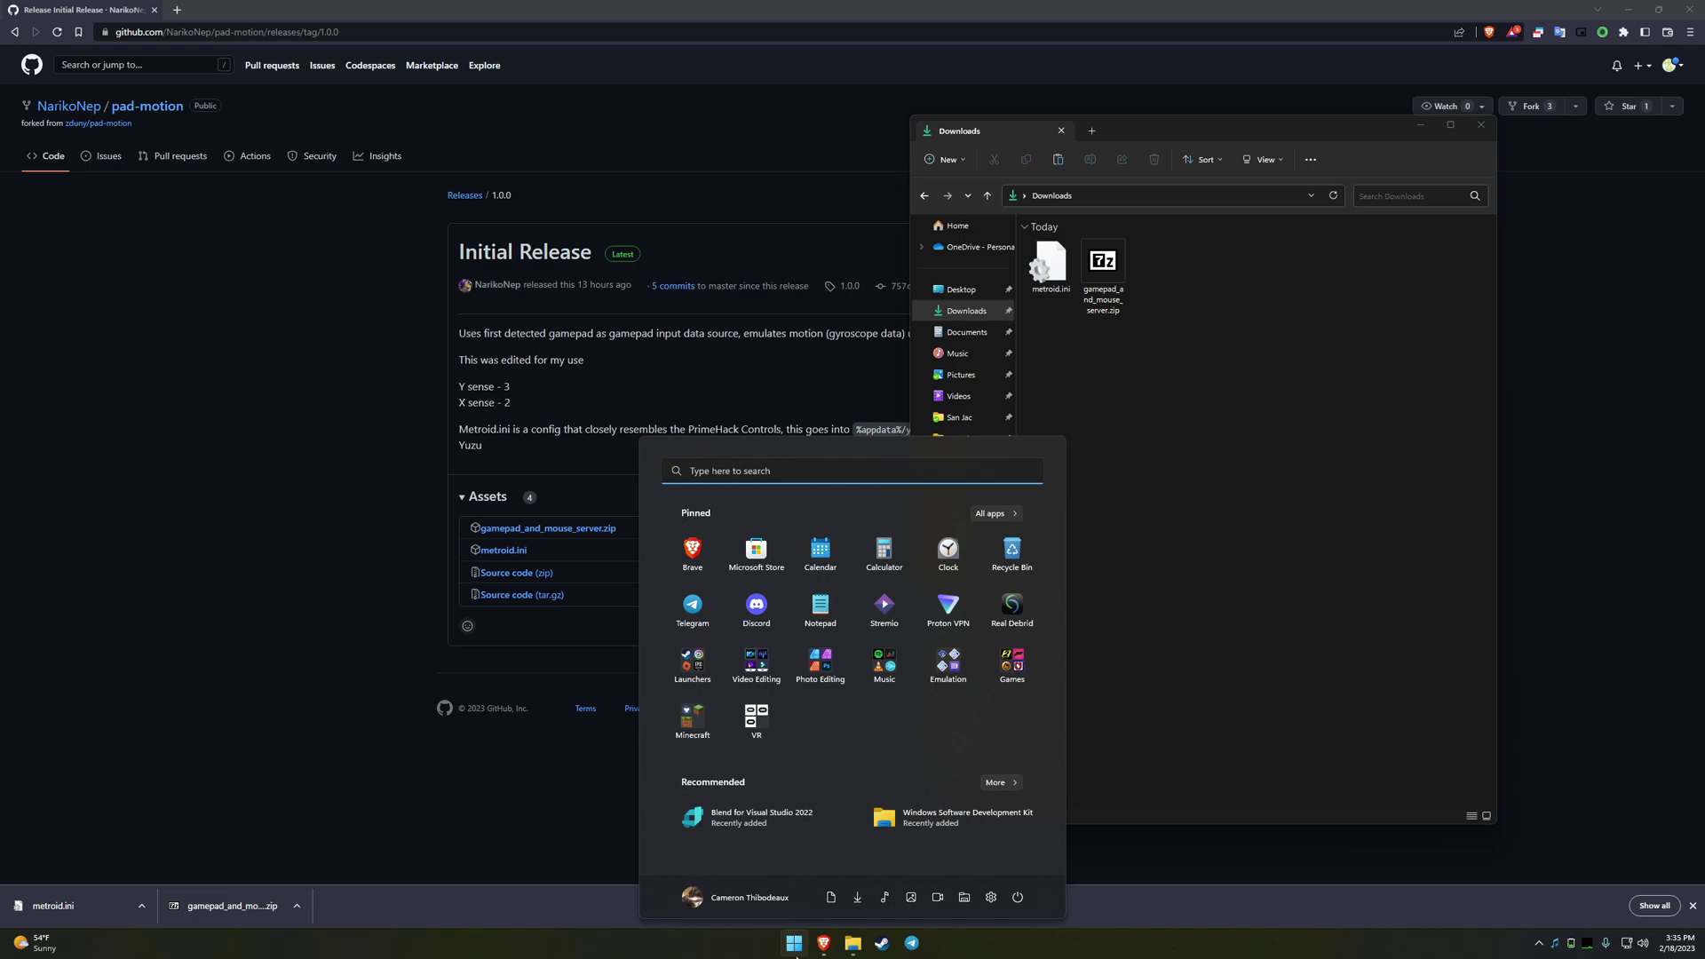
text(yuzu)
key(BackSpace)
key(BackSpace)
key(BackSpace)
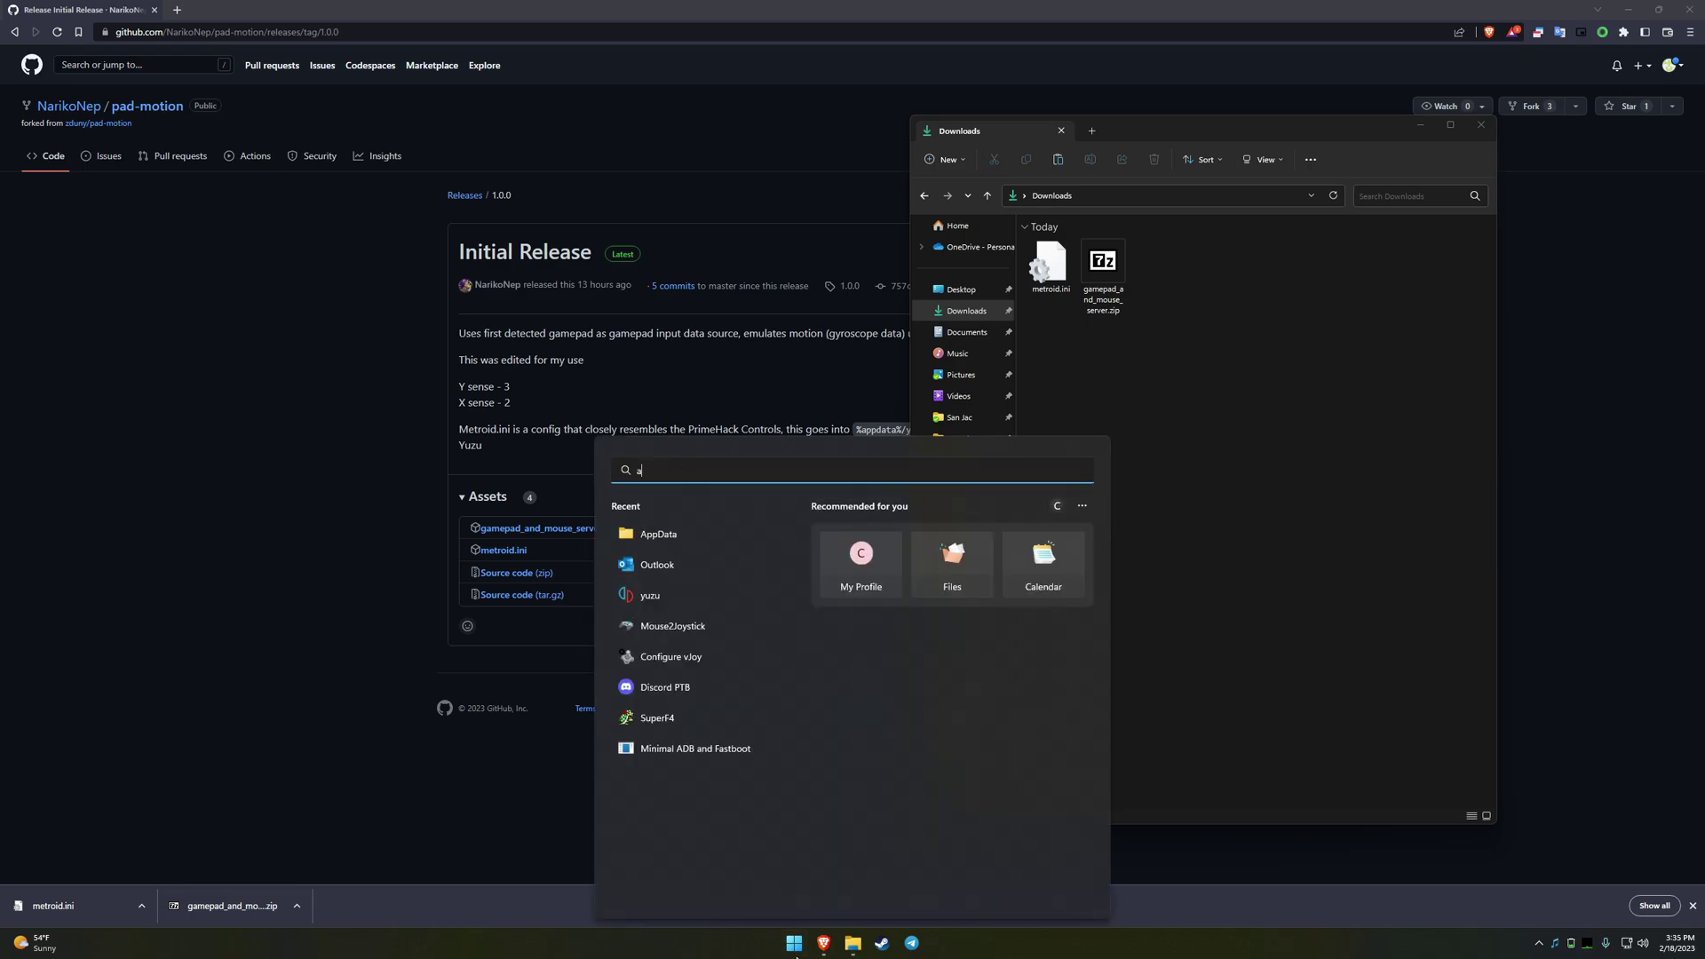
key(BackSpace)
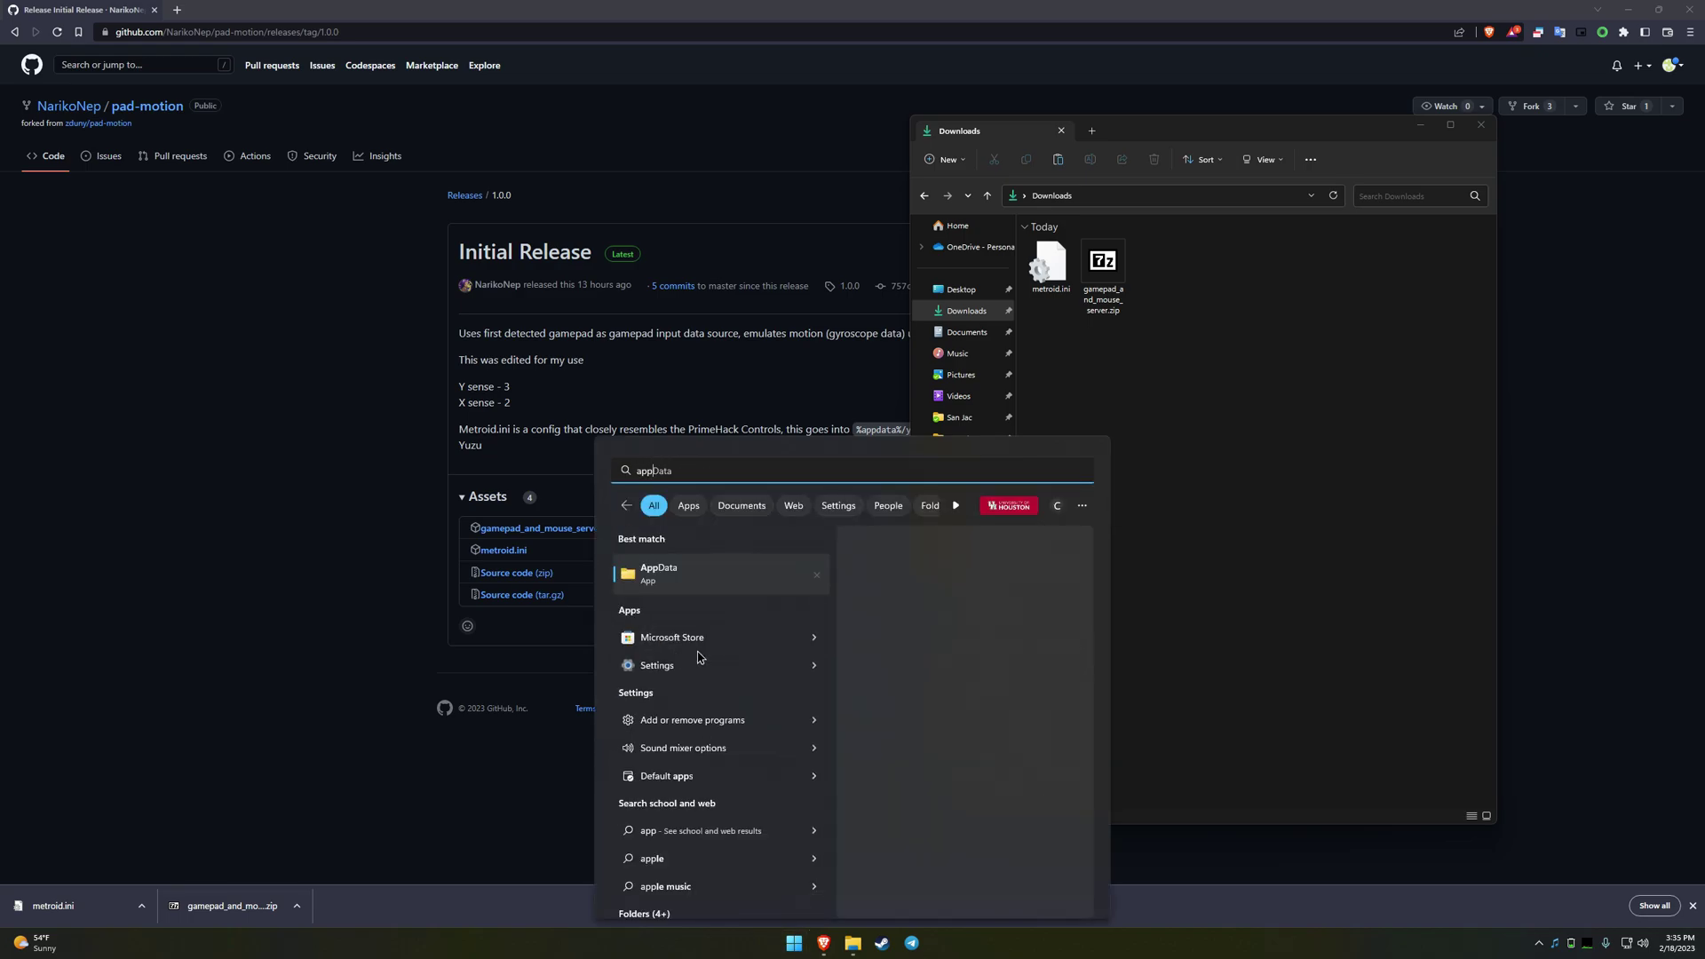
key(Return)
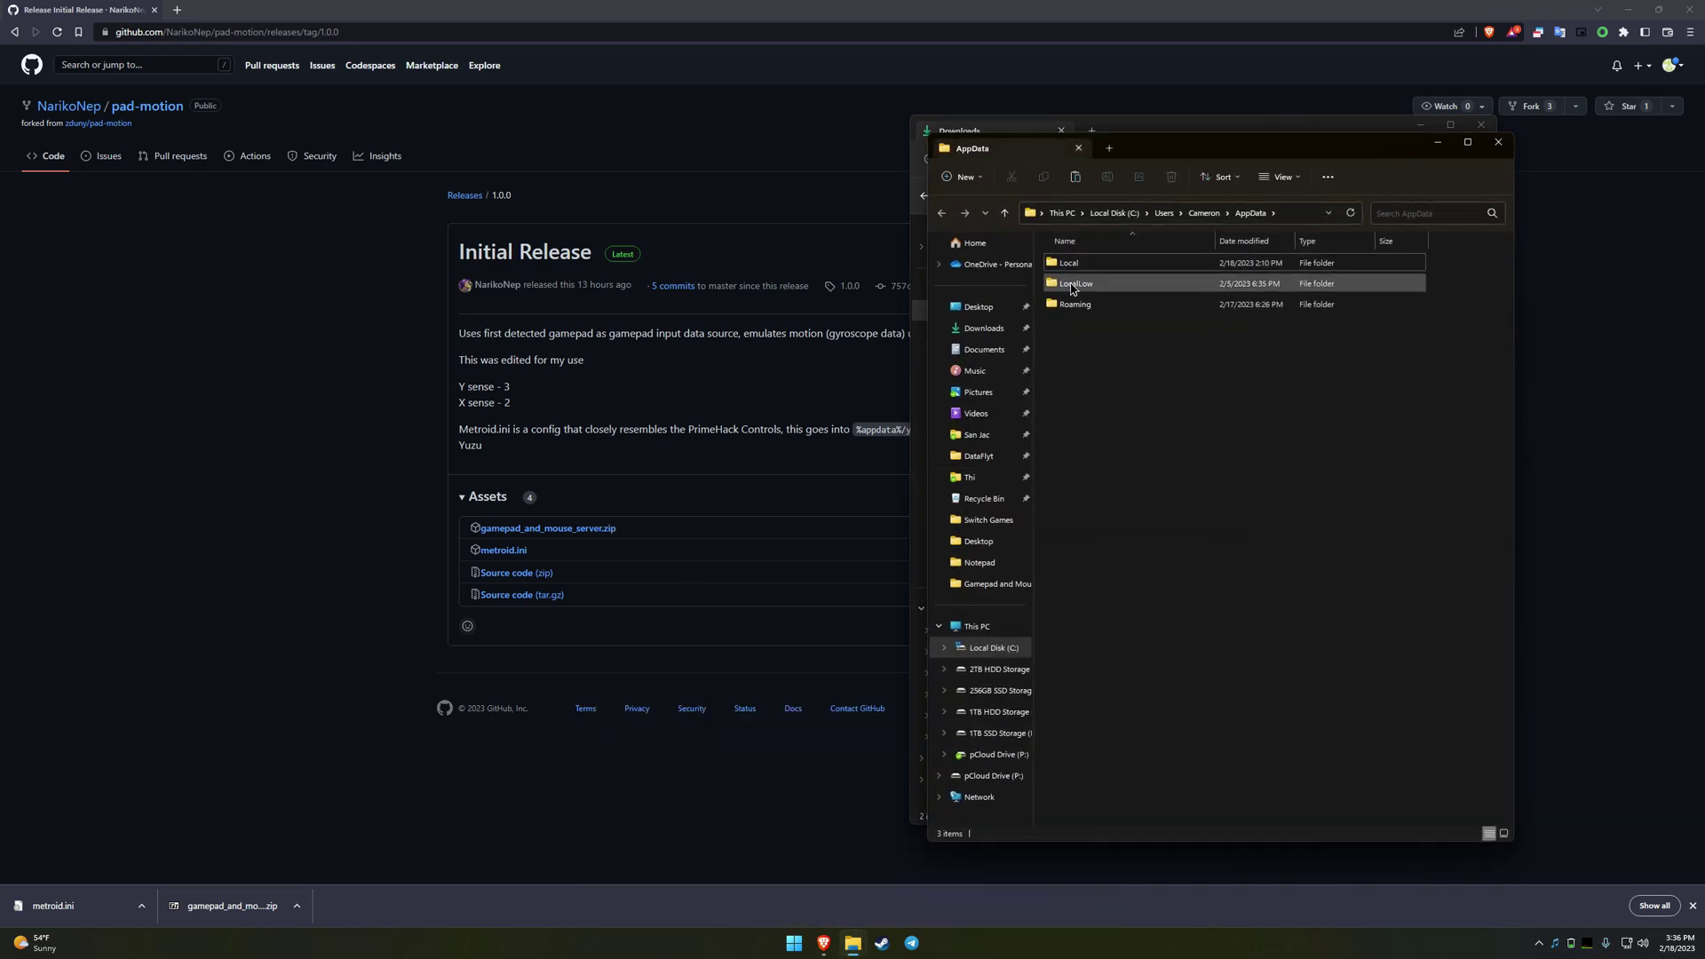
Step: Move metroid.ini into Roaming\yuzu\config\input, then close that folder window
double_click(1085, 306)
drag(1199, 147, 420, 195)
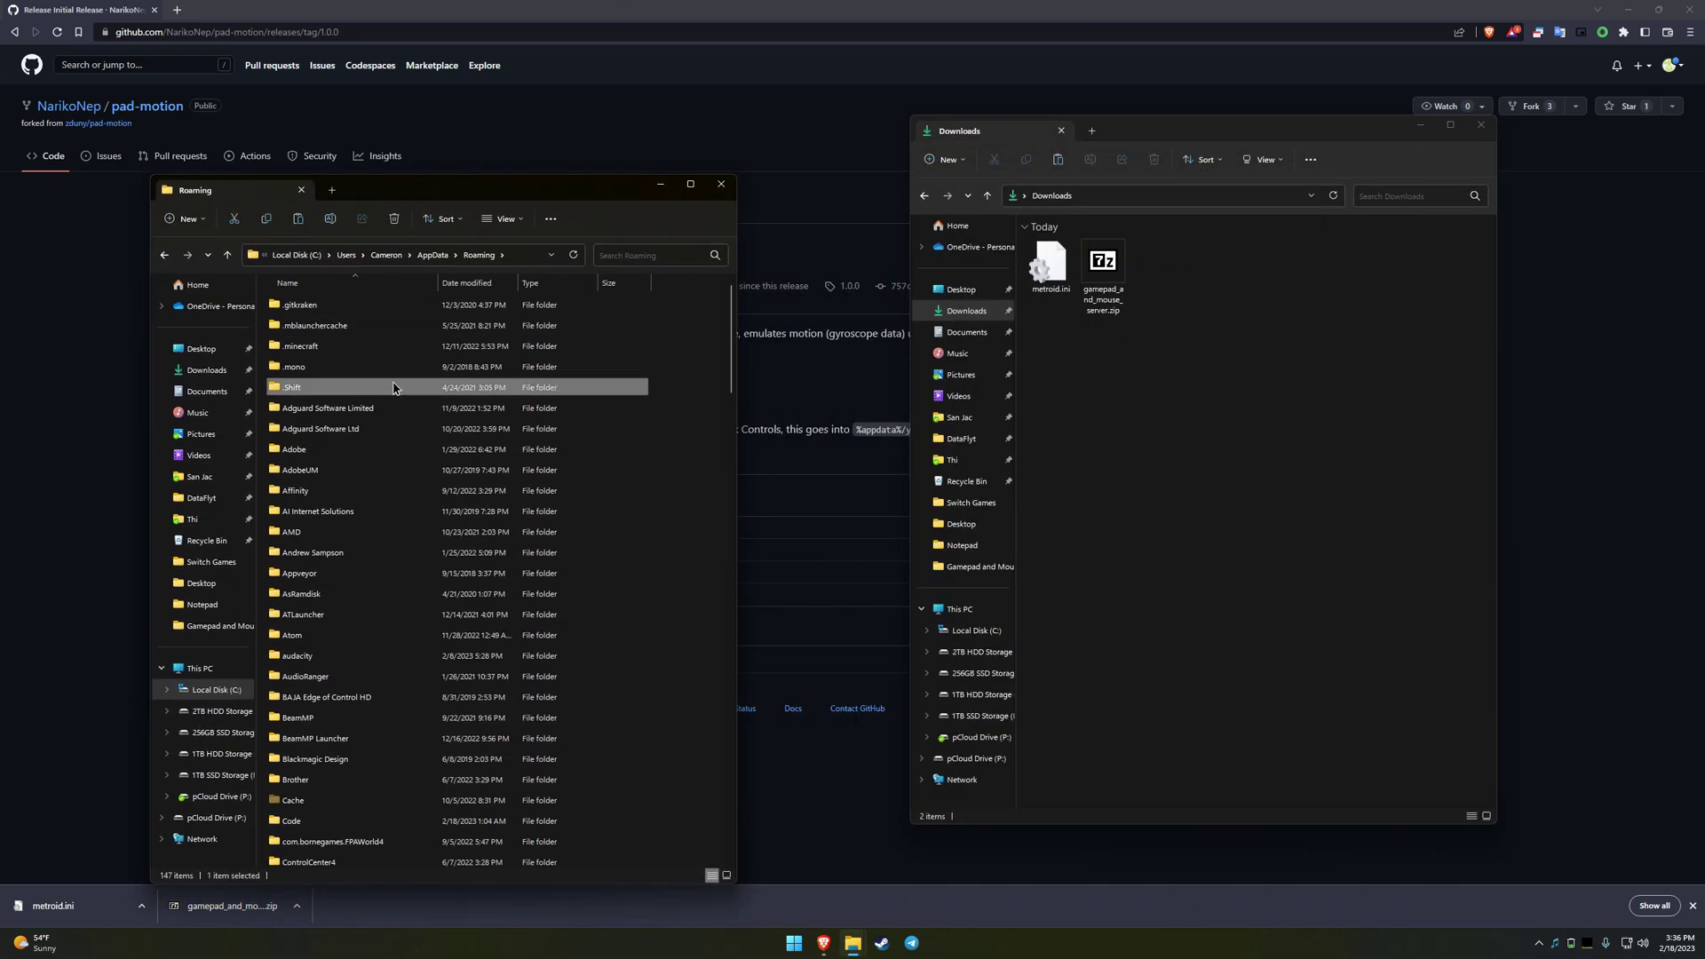
text(yuzu)
double_click(306, 838)
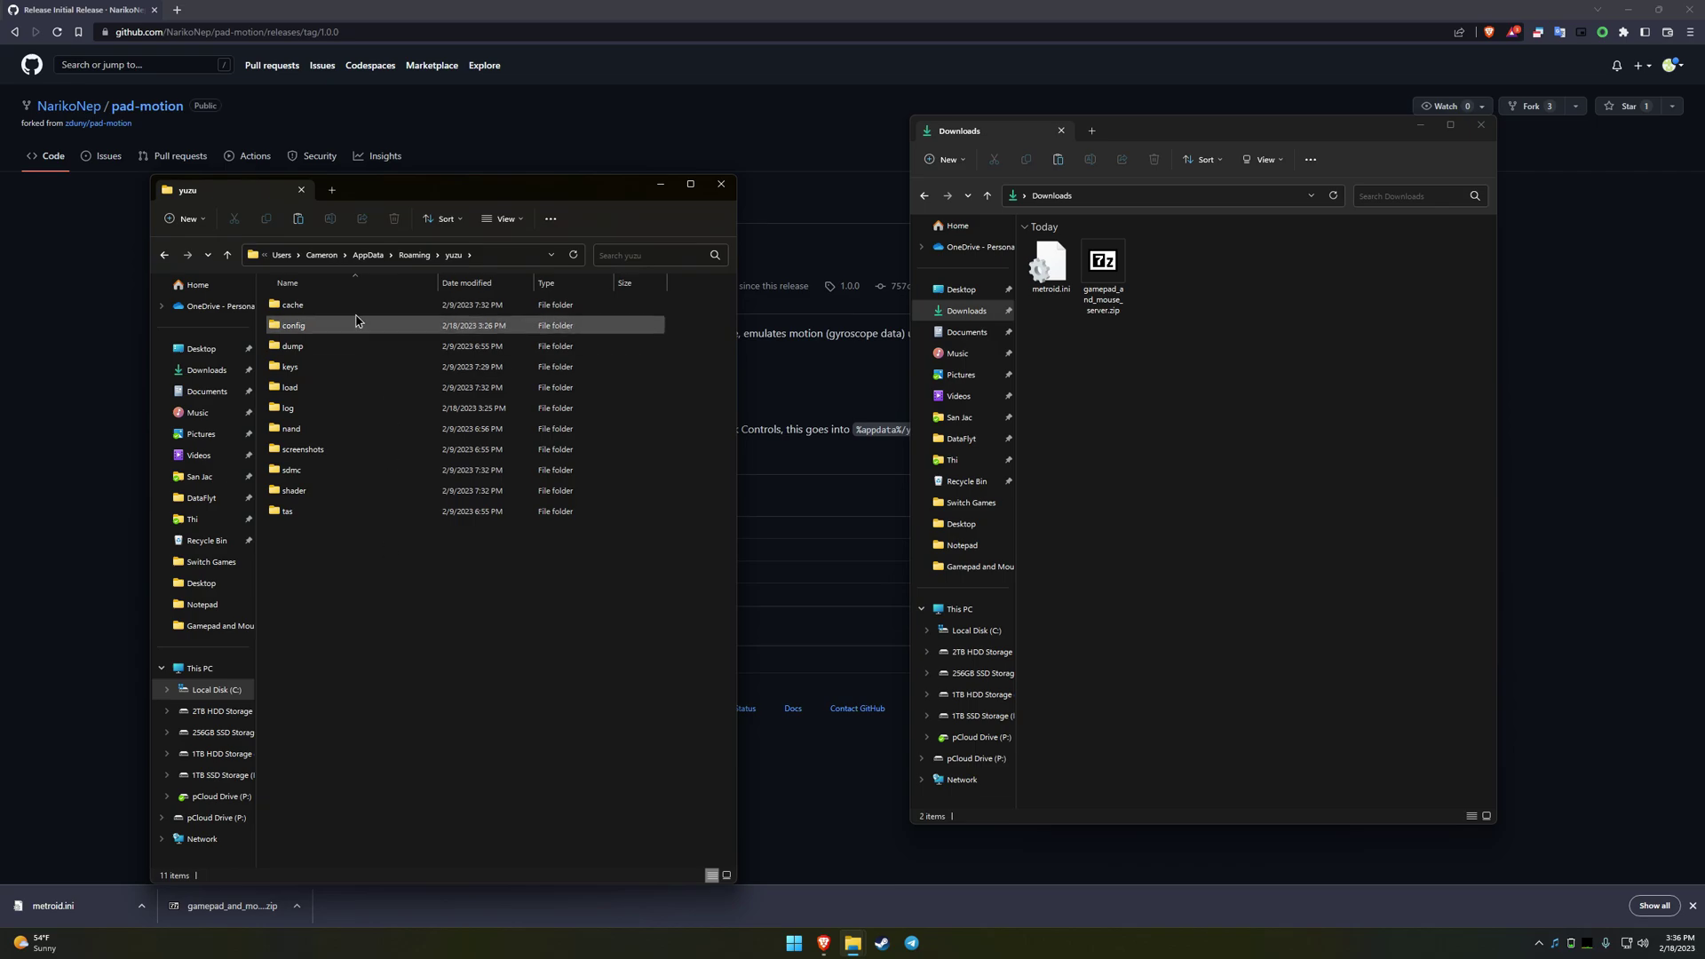
double_click(319, 332)
double_click(320, 346)
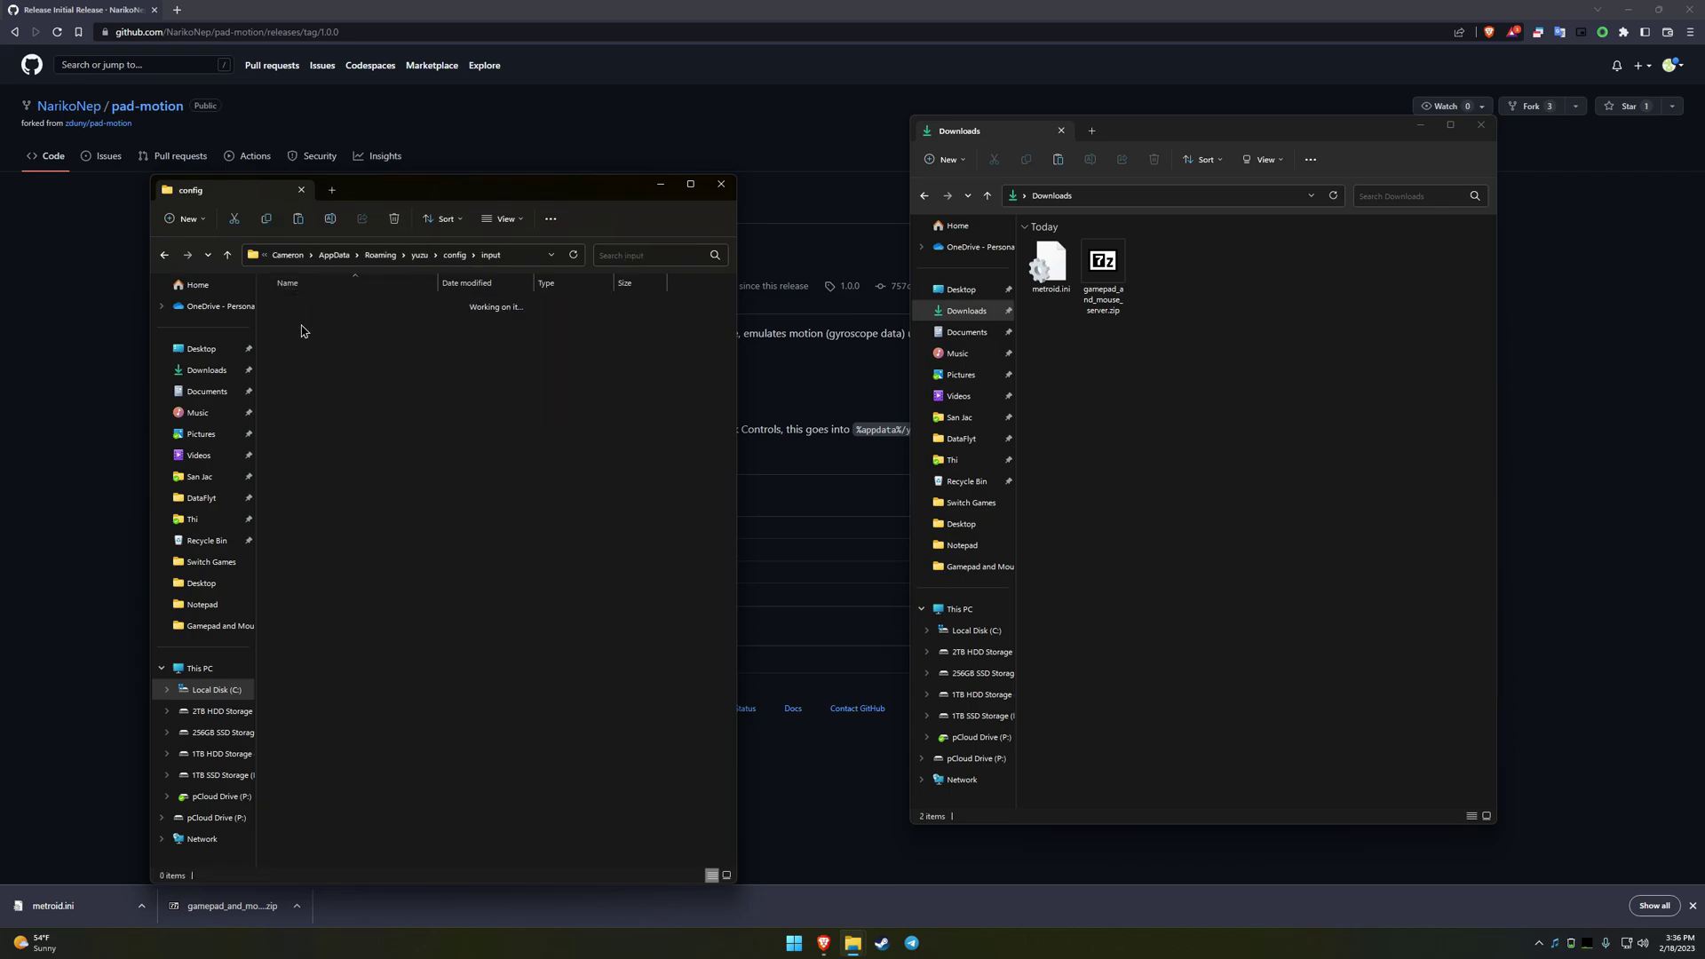
drag(1049, 270, 390, 466)
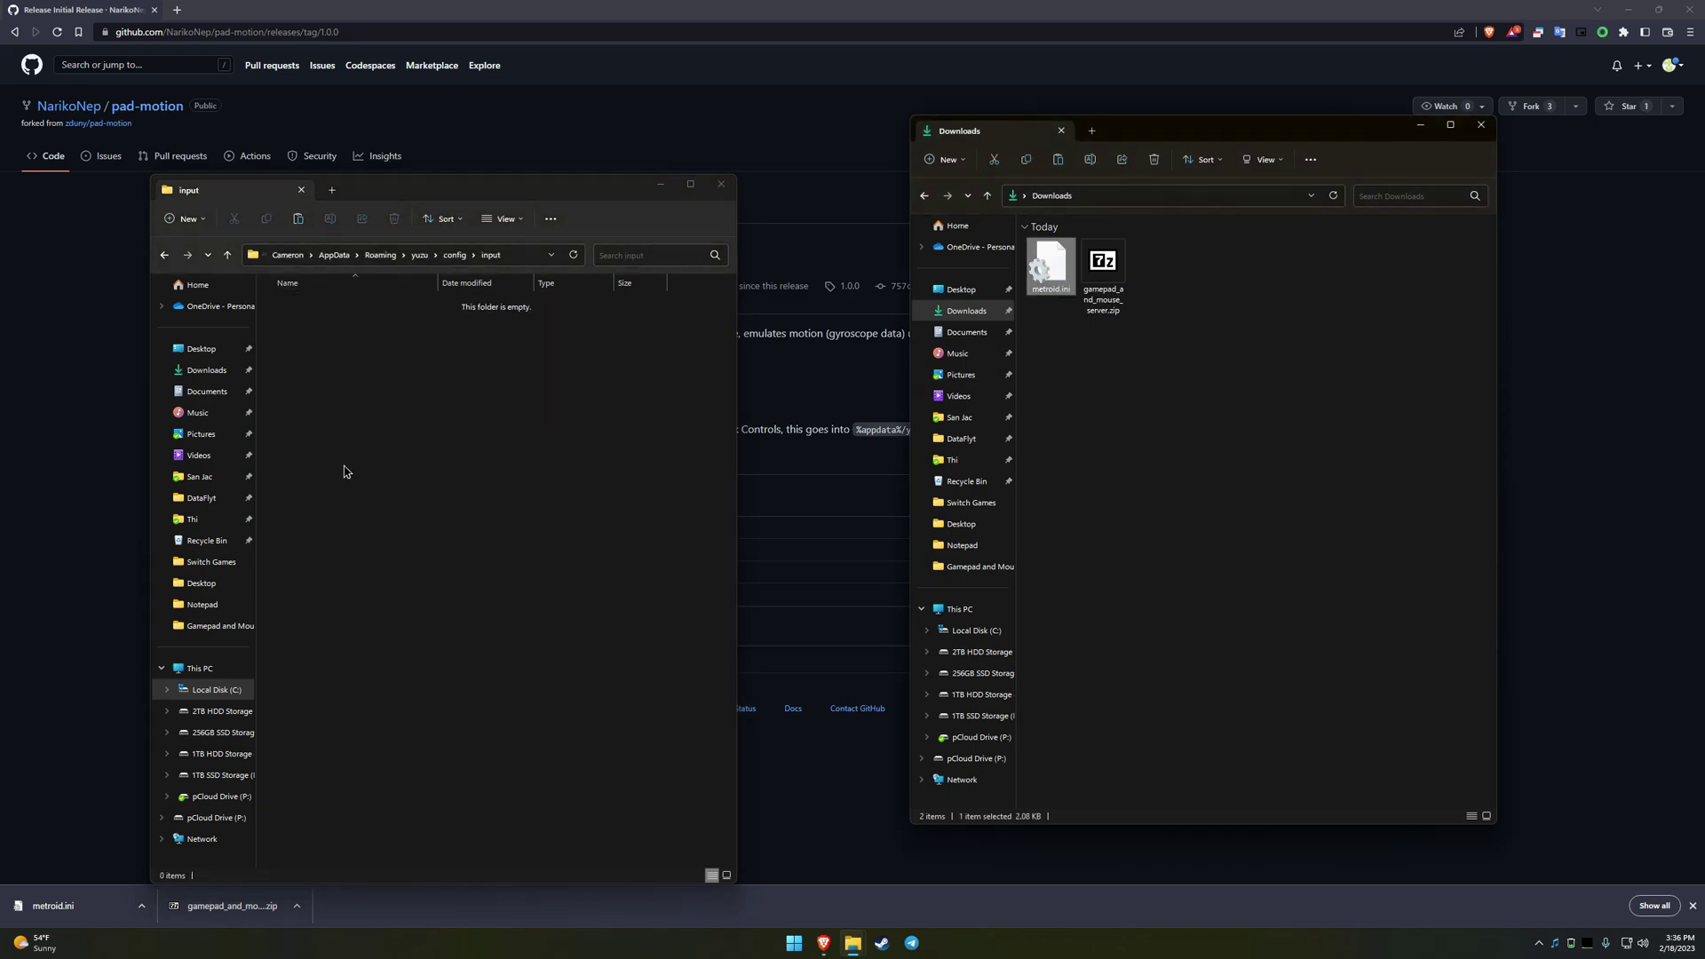
click(720, 184)
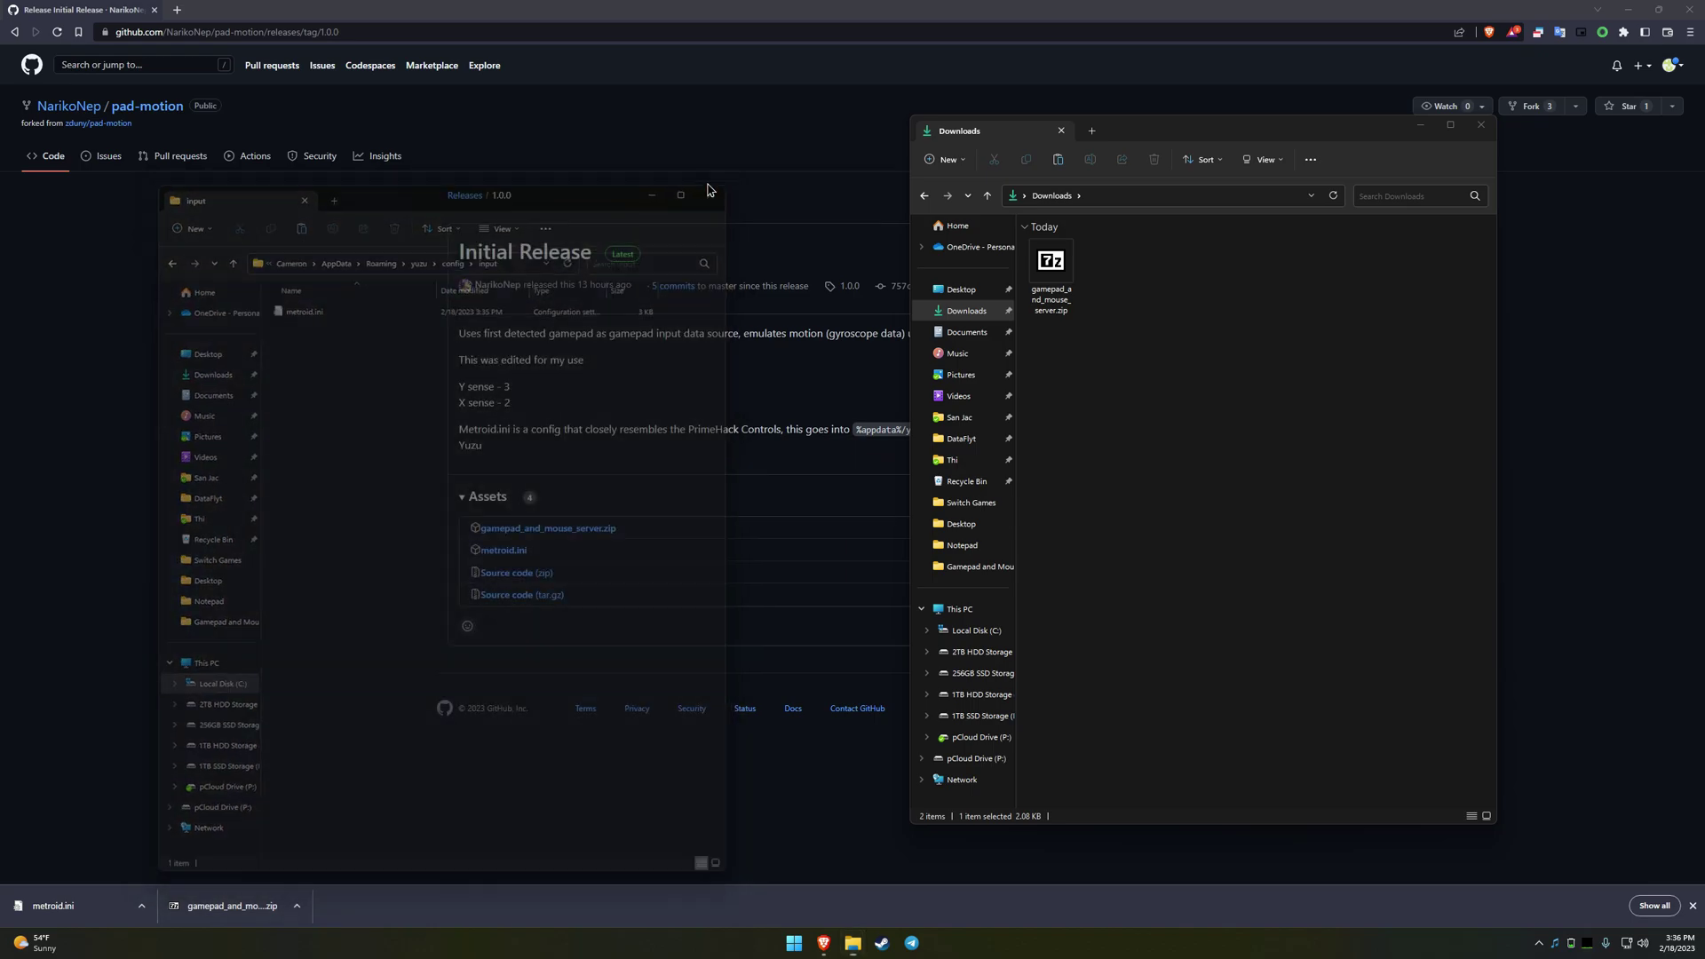
Step: Extract gamepad_and_mouse_server.exe from the zip into Downloads with 7-Zip, then delete the zip
drag(1208, 130, 711, 155)
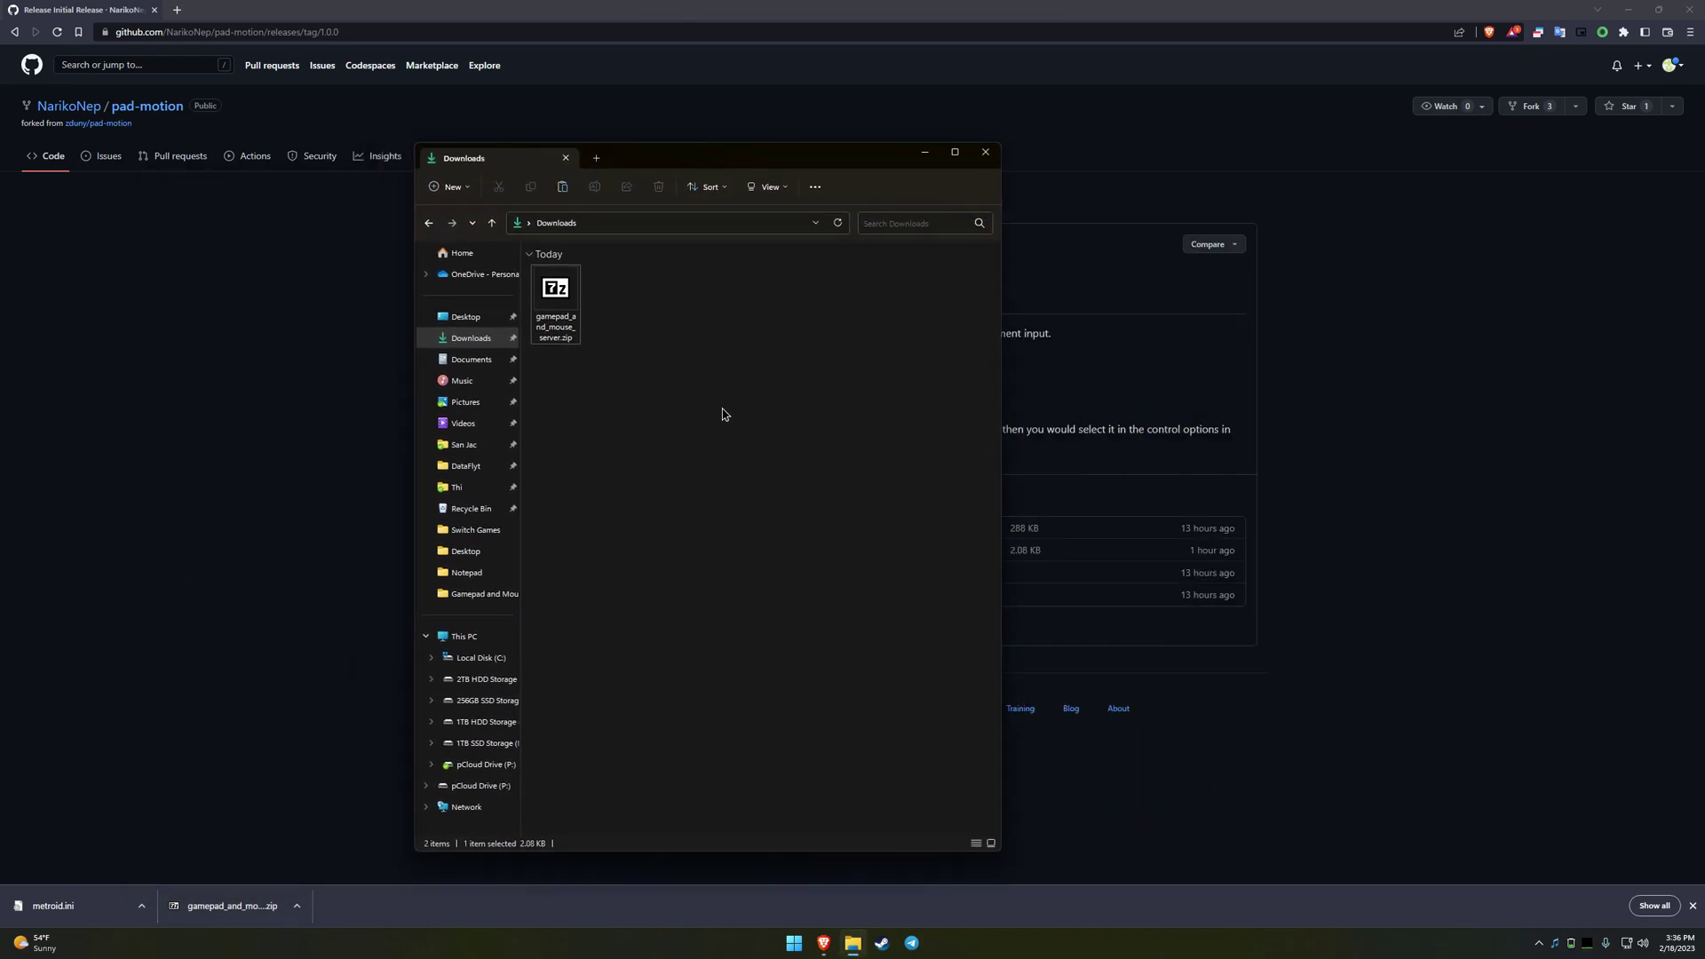
double_click(557, 305)
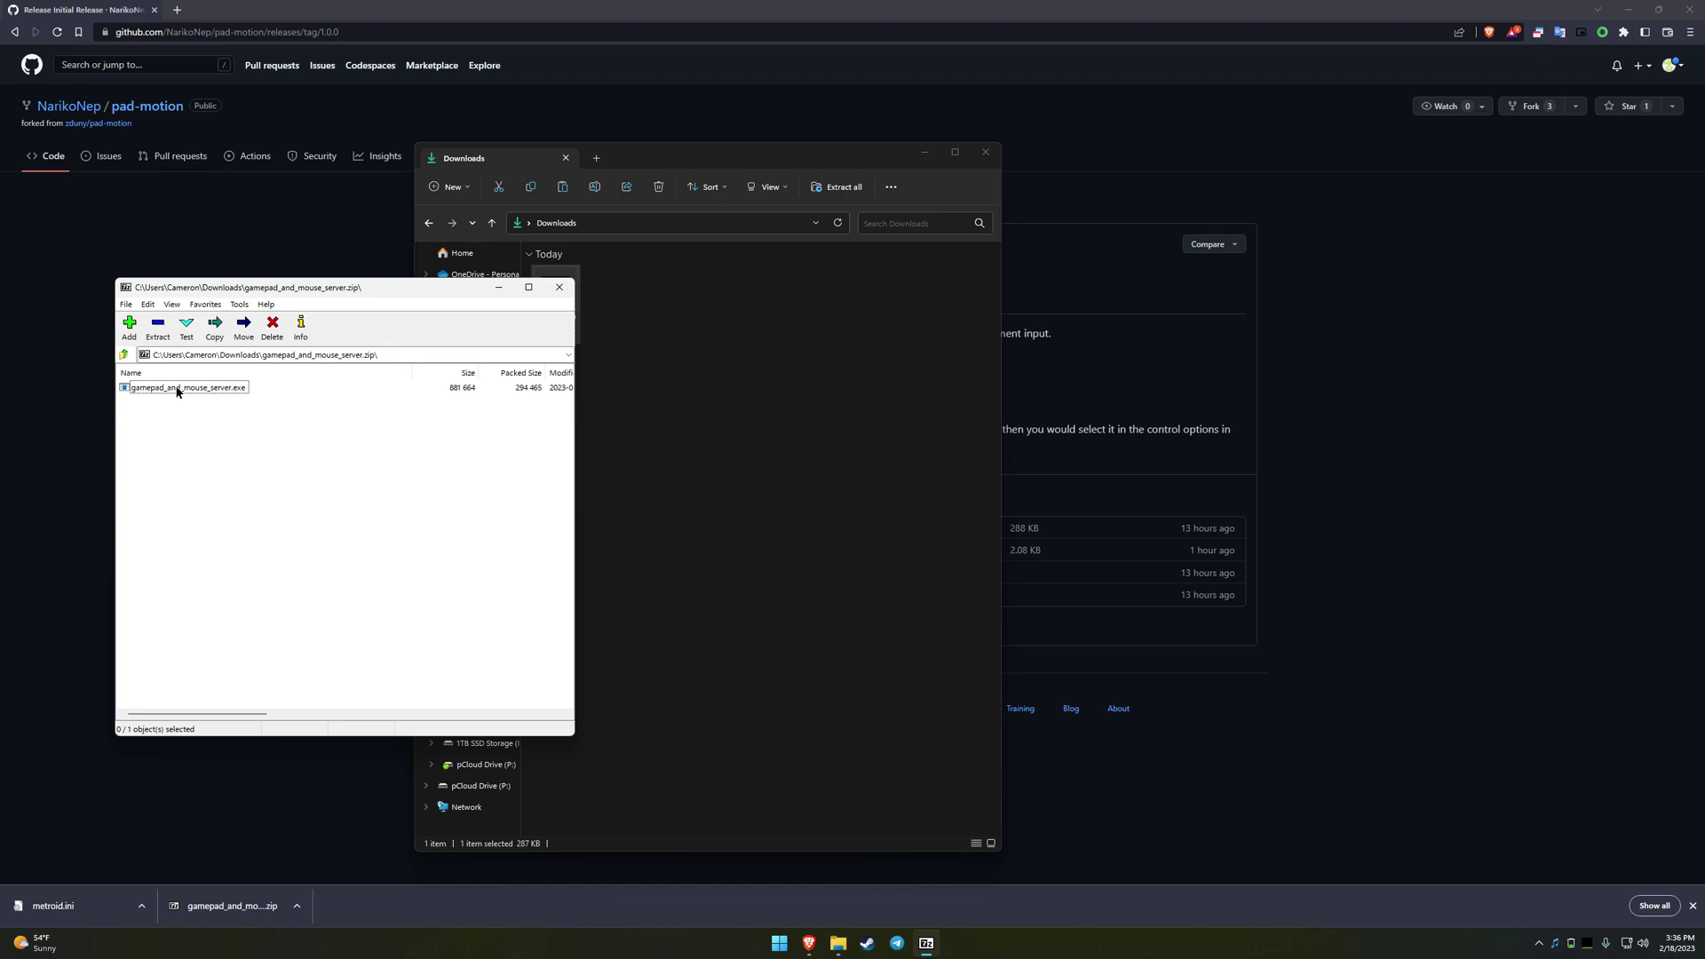
mouse_move(176, 391)
mouse_down()
mouse_move(916, 485)
mouse_move(838, 484)
mouse_up()
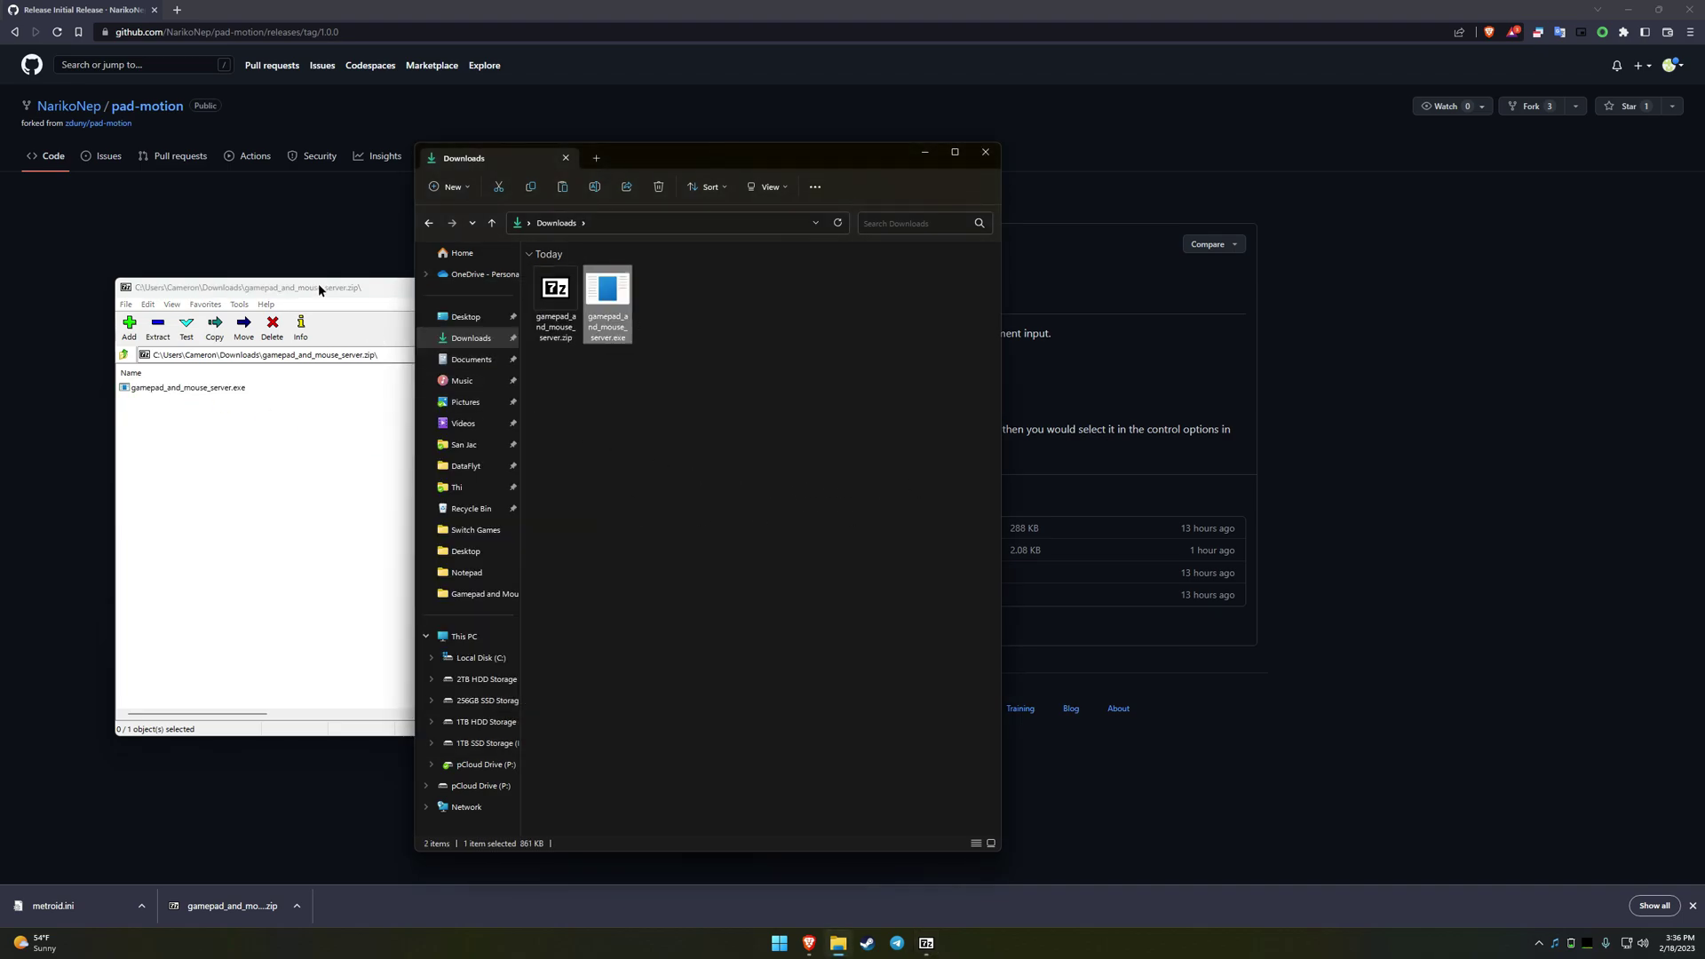
click(560, 287)
key(Delete)
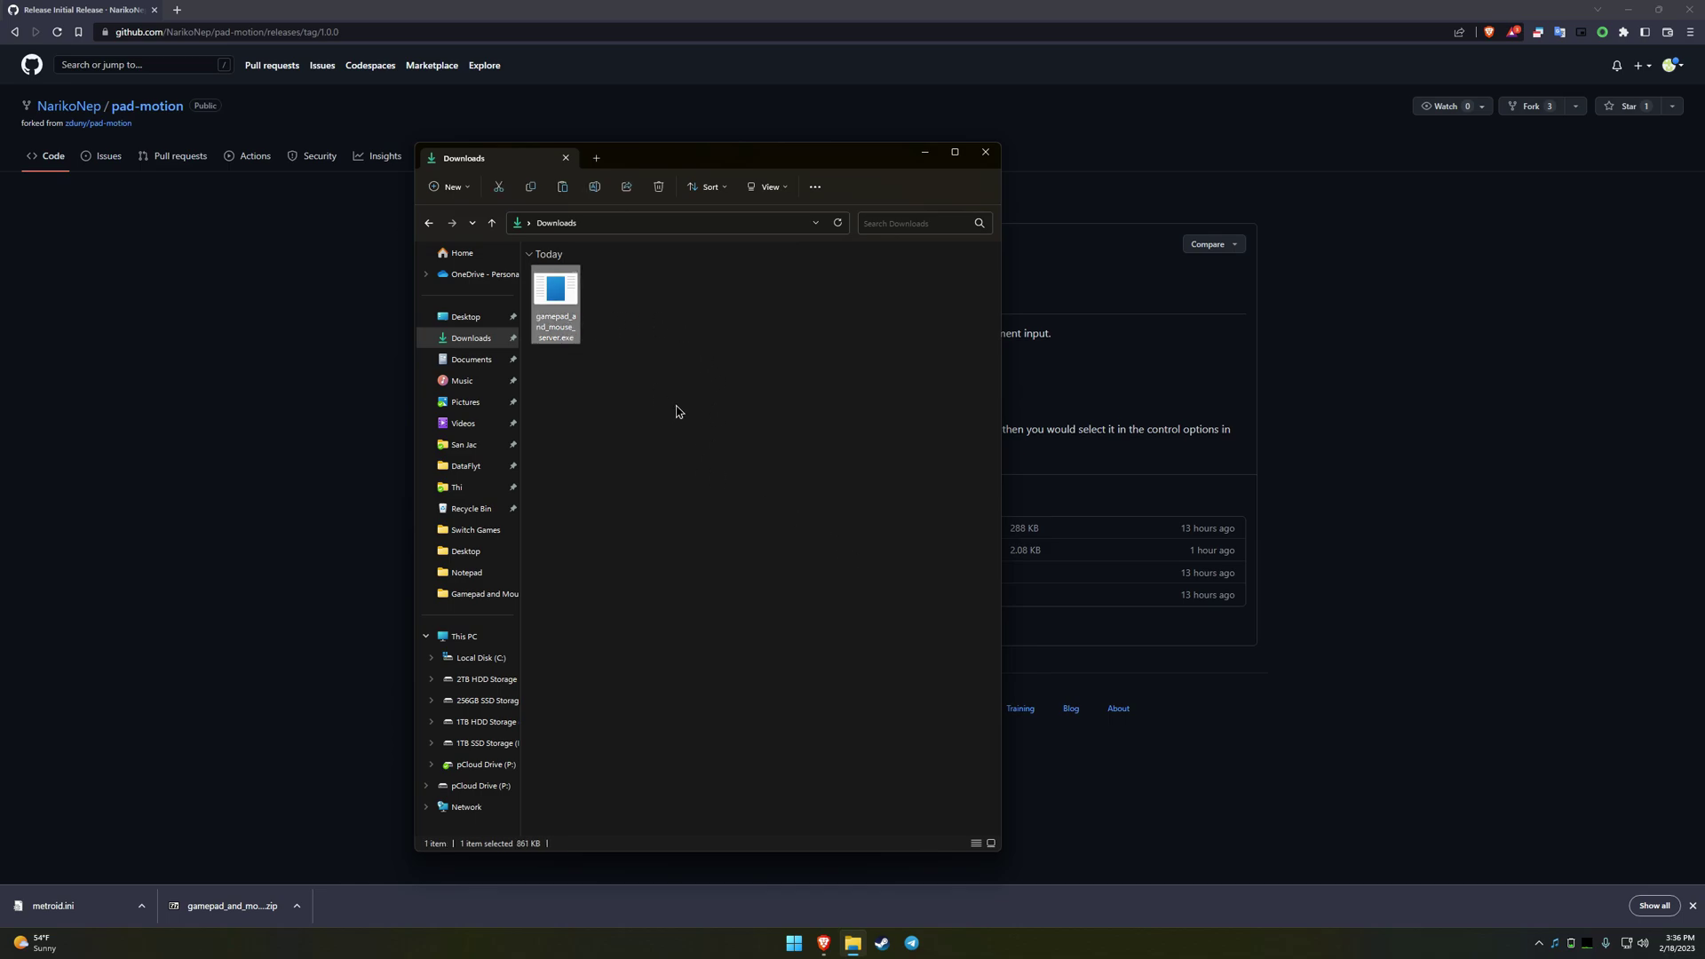
click(674, 411)
click(562, 301)
click(653, 326)
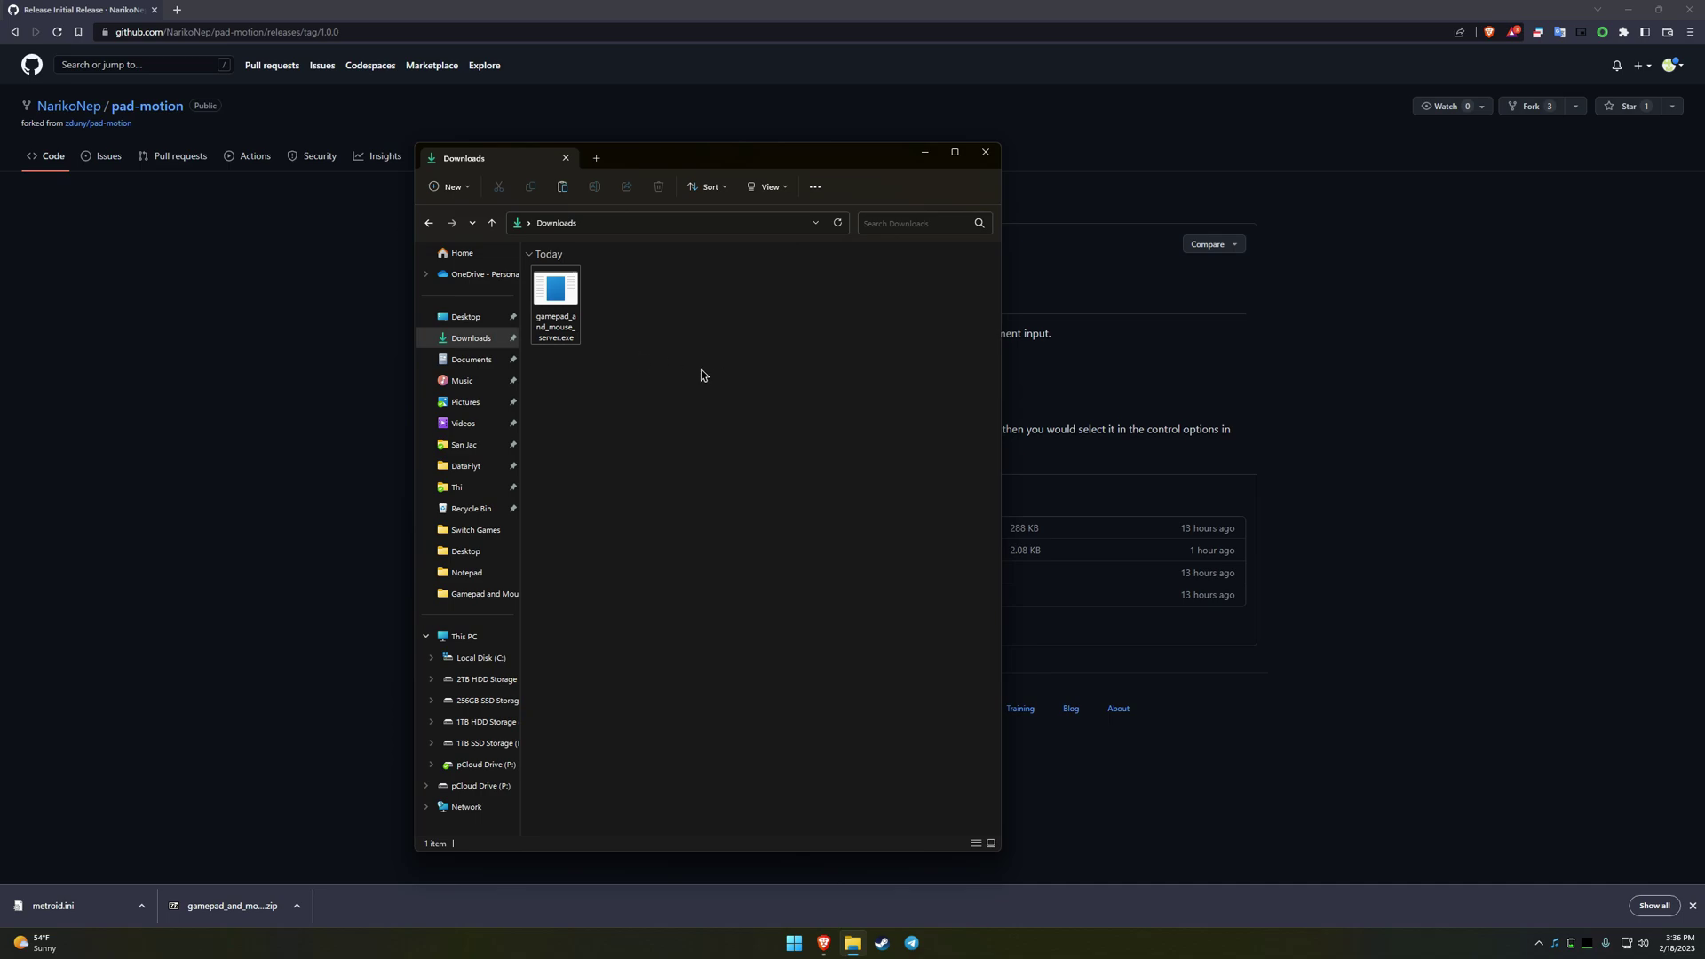
Step: Run gamepad_and_mouse_server.exe as administrator and minimize its console window
right_click(553, 312)
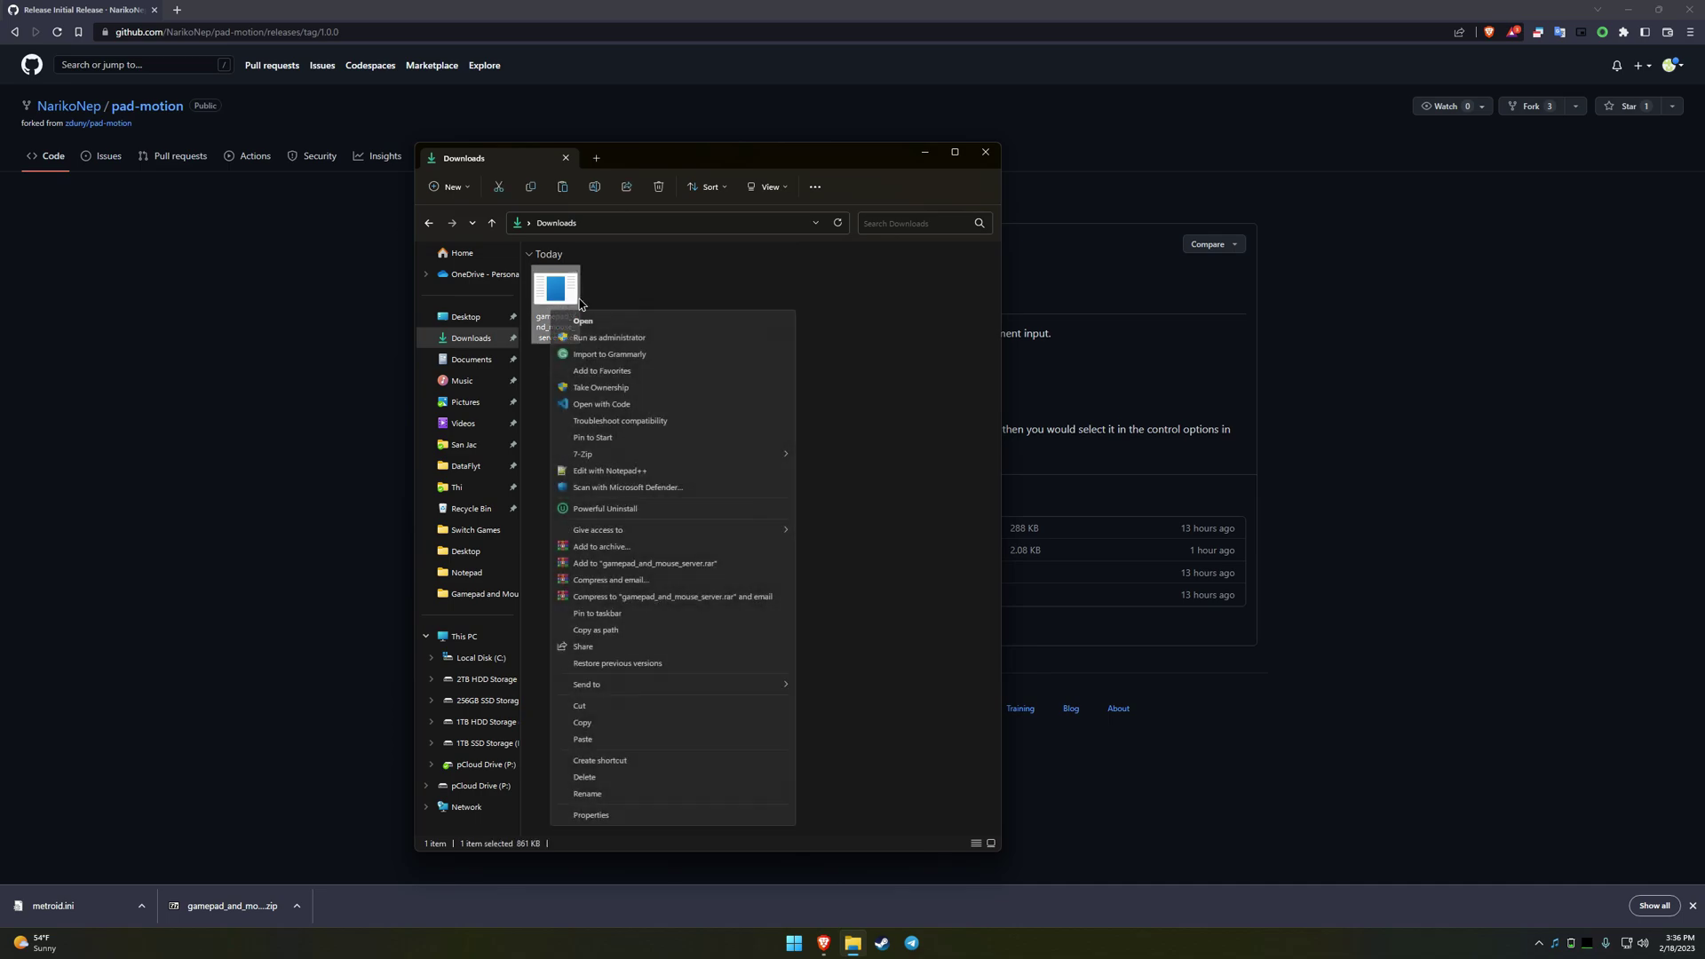
click(631, 342)
click(683, 642)
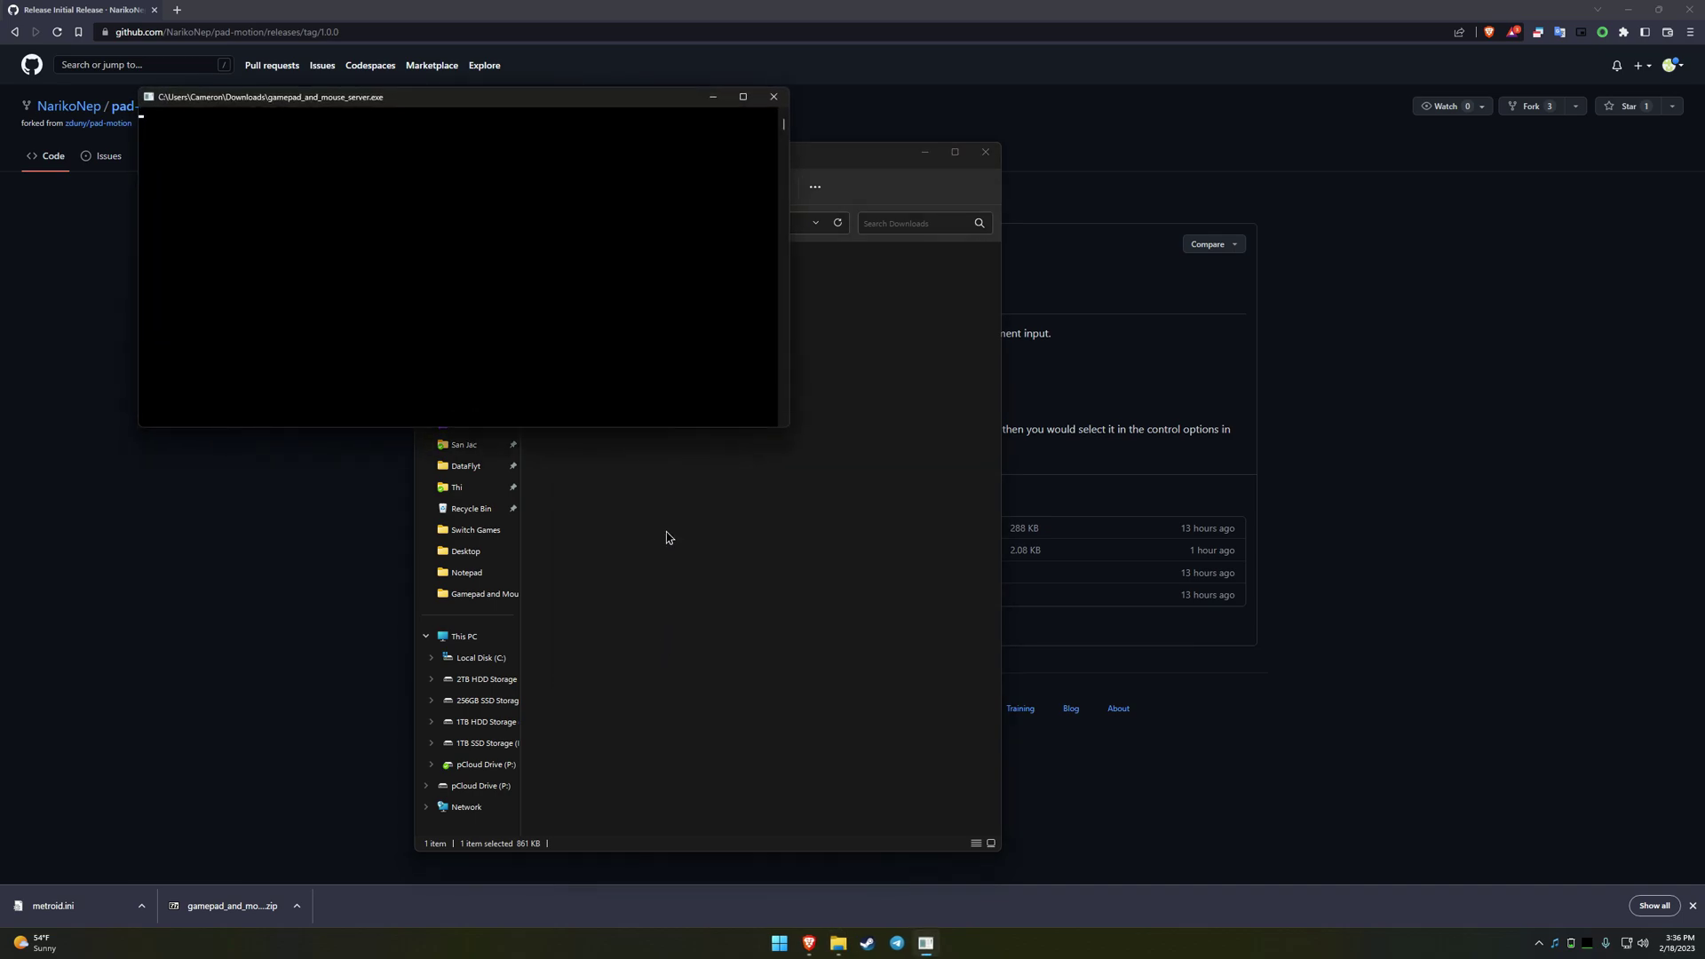
drag(672, 106, 859, 256)
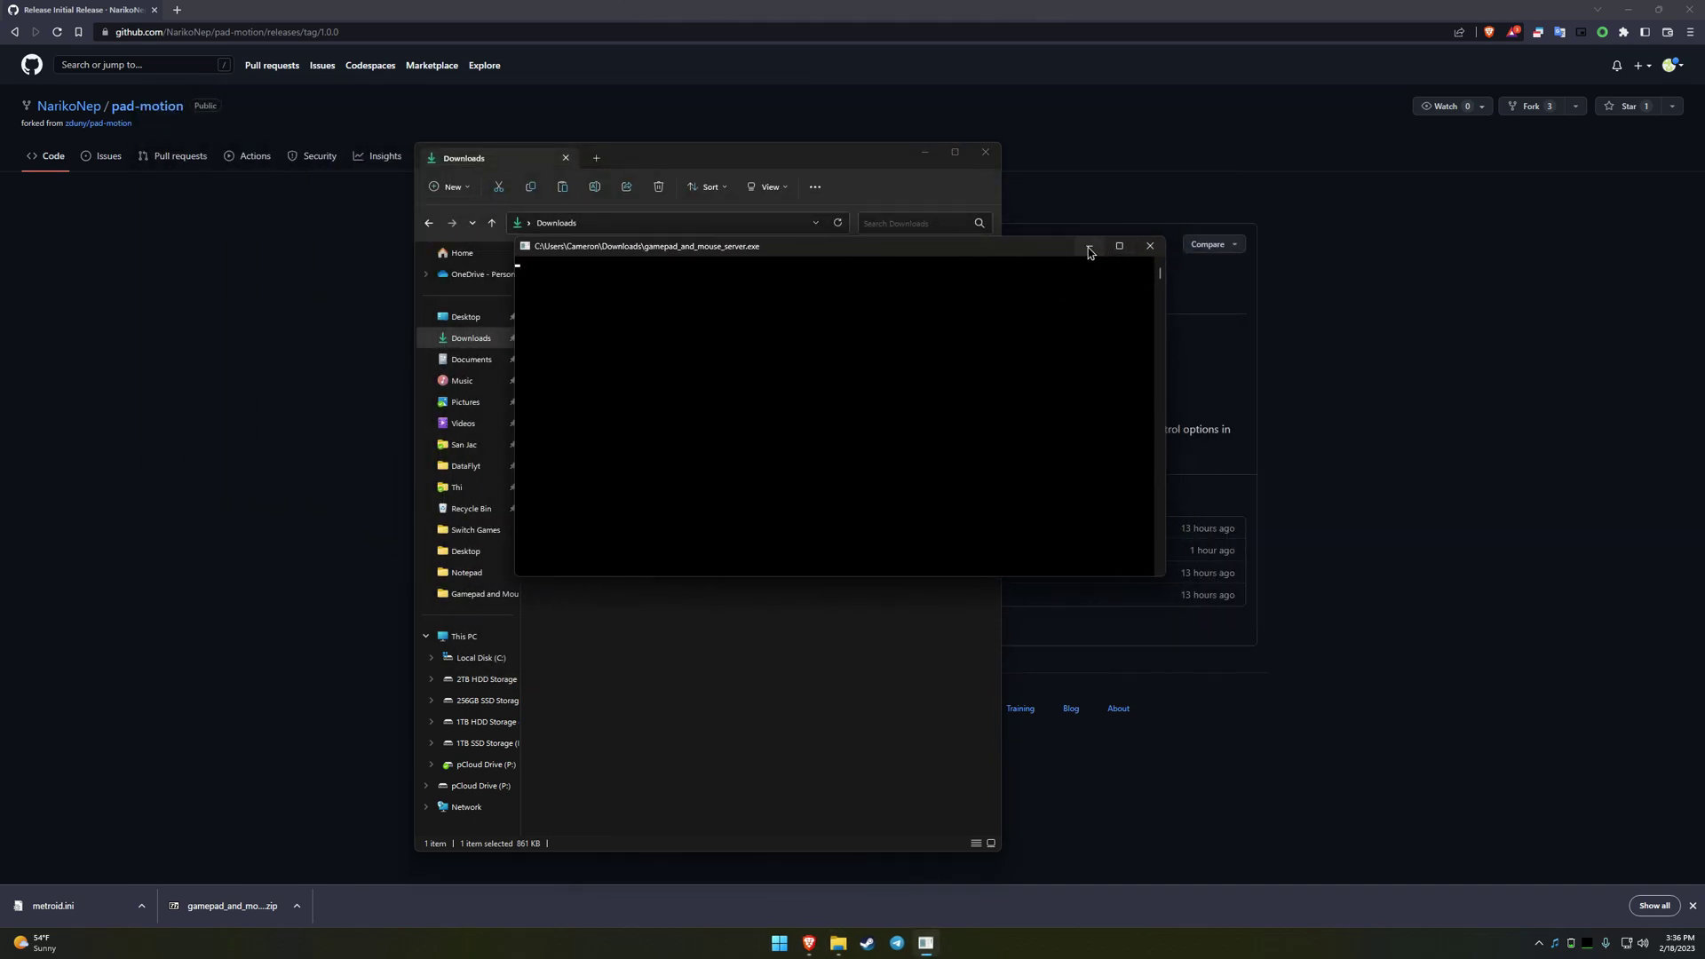
click(1089, 246)
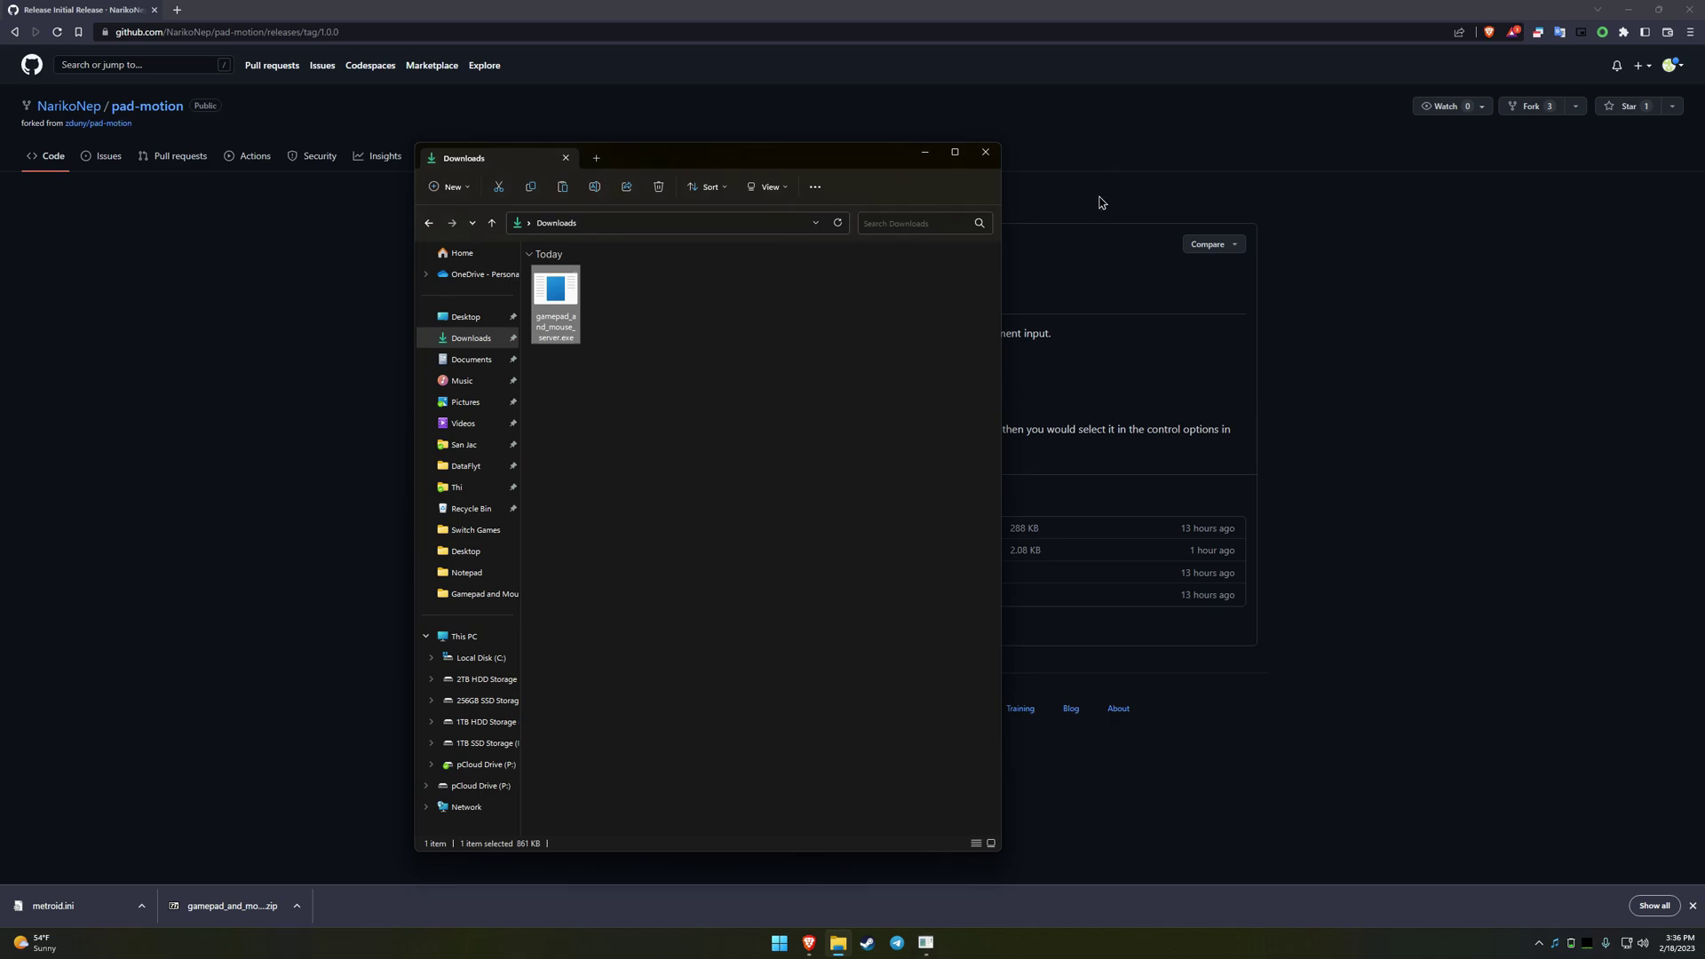
Step: Launch yuzu from the Start menu's Emulation folder
click(779, 949)
click(947, 660)
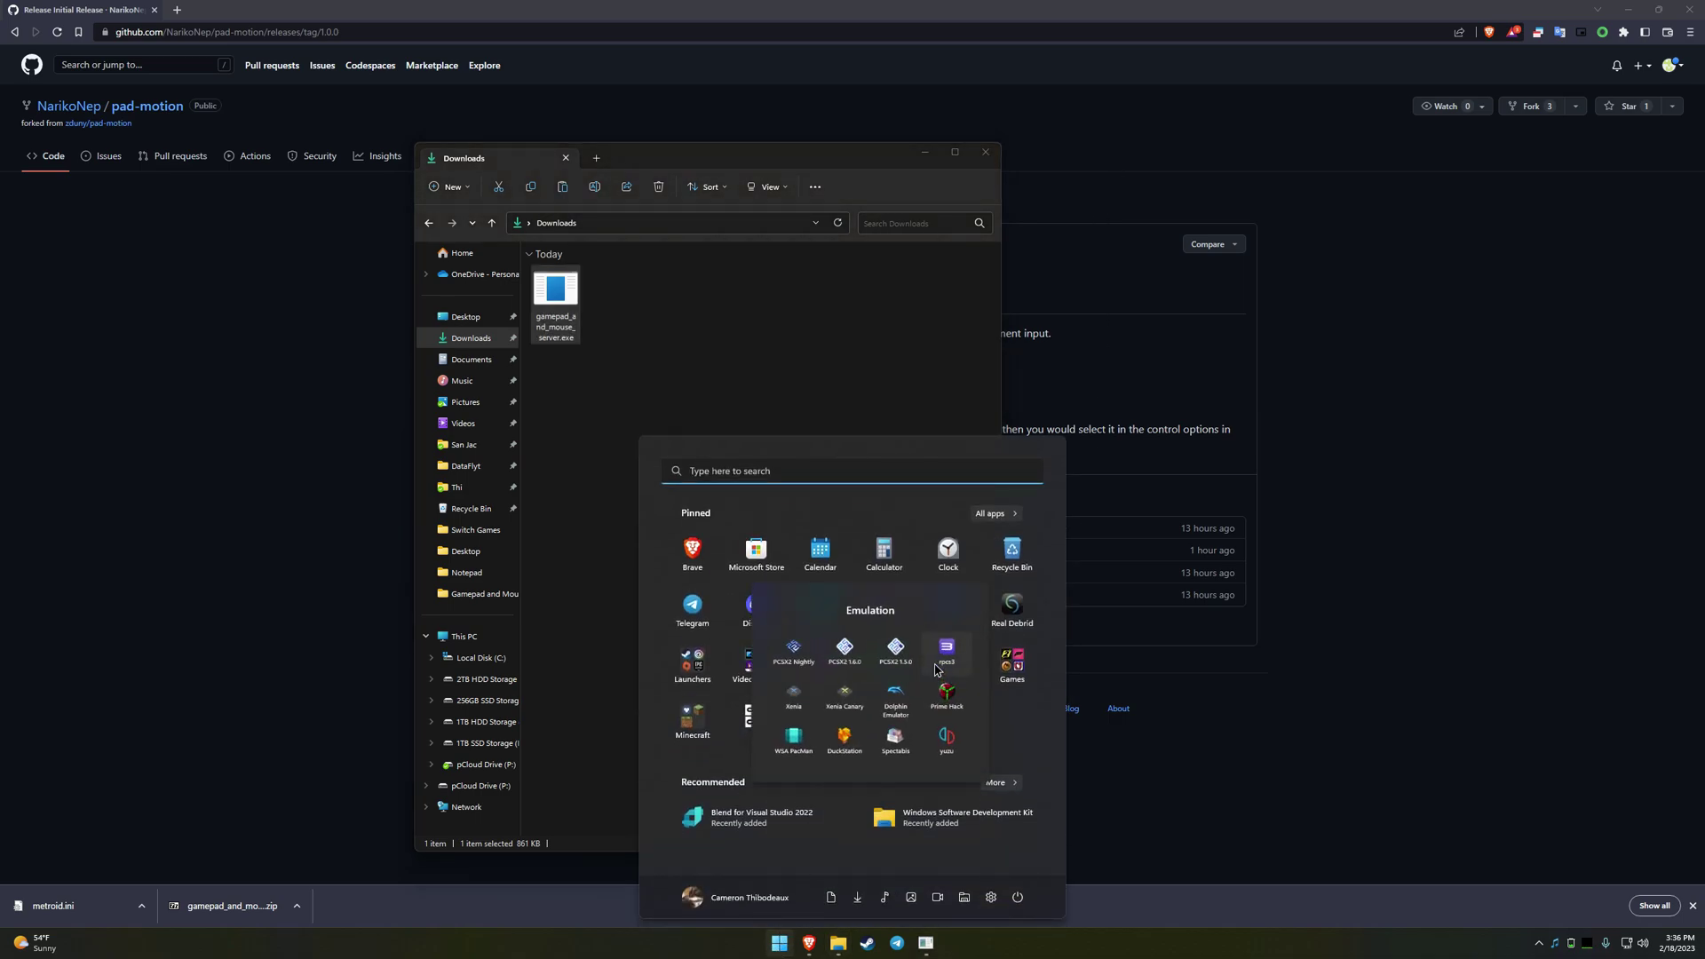
click(948, 756)
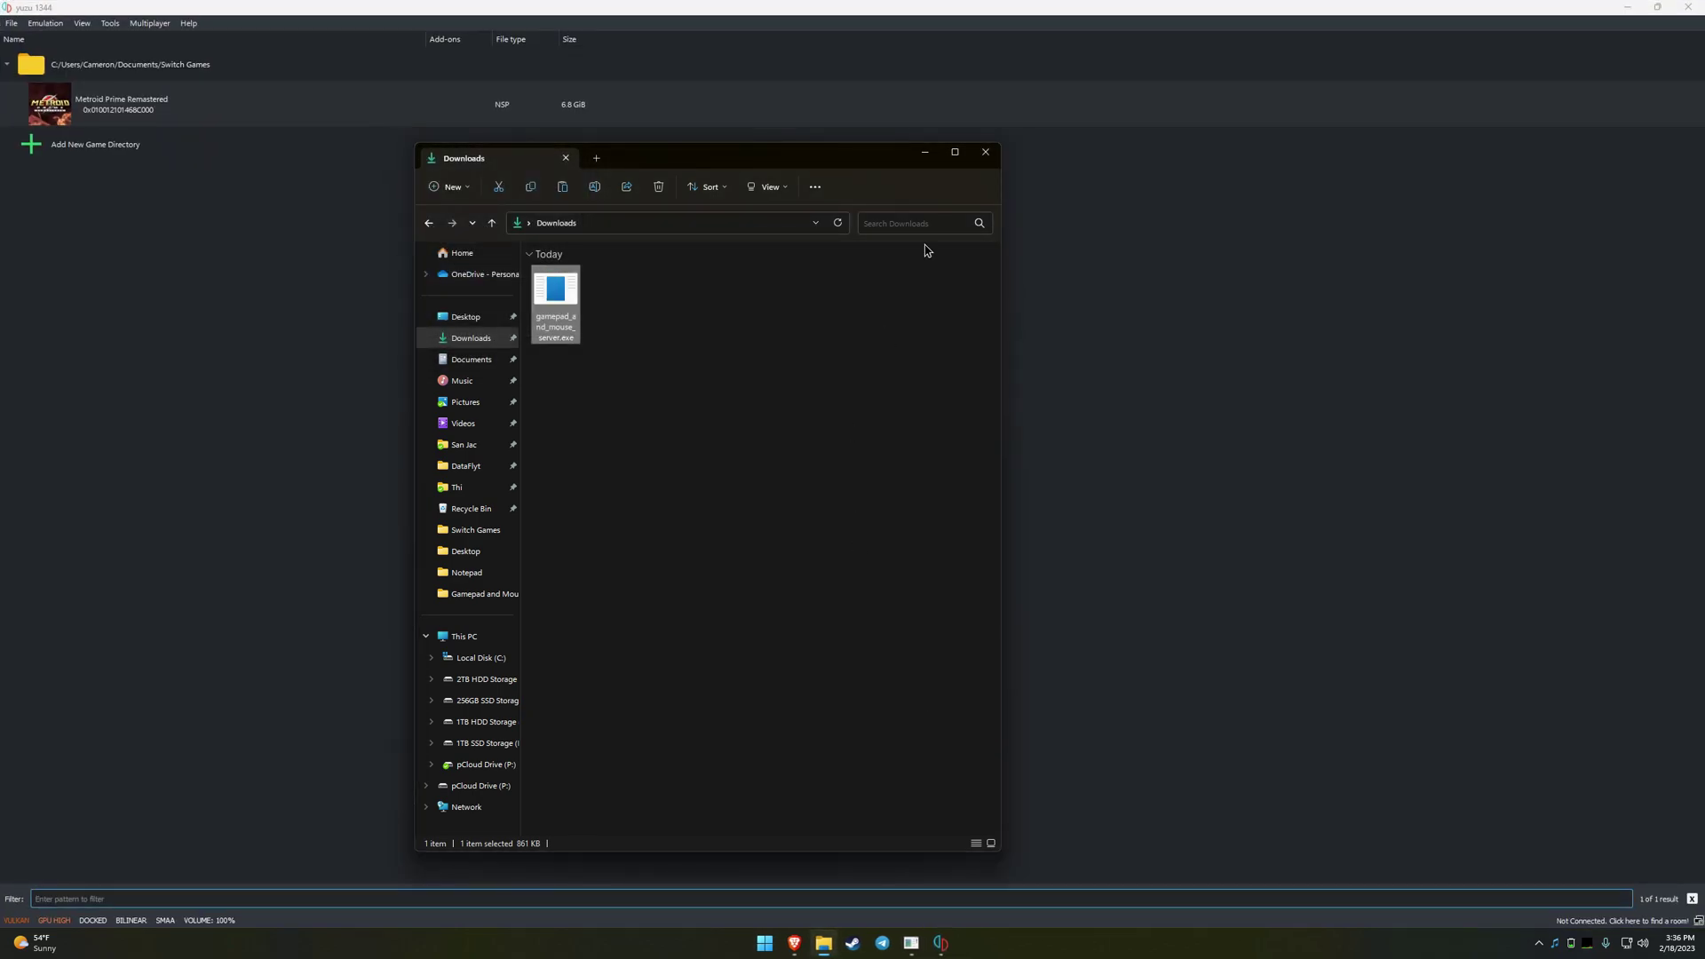
Step: Minimize Explorer and bring up yuzu's Emulation > Configure settings
click(925, 152)
click(44, 23)
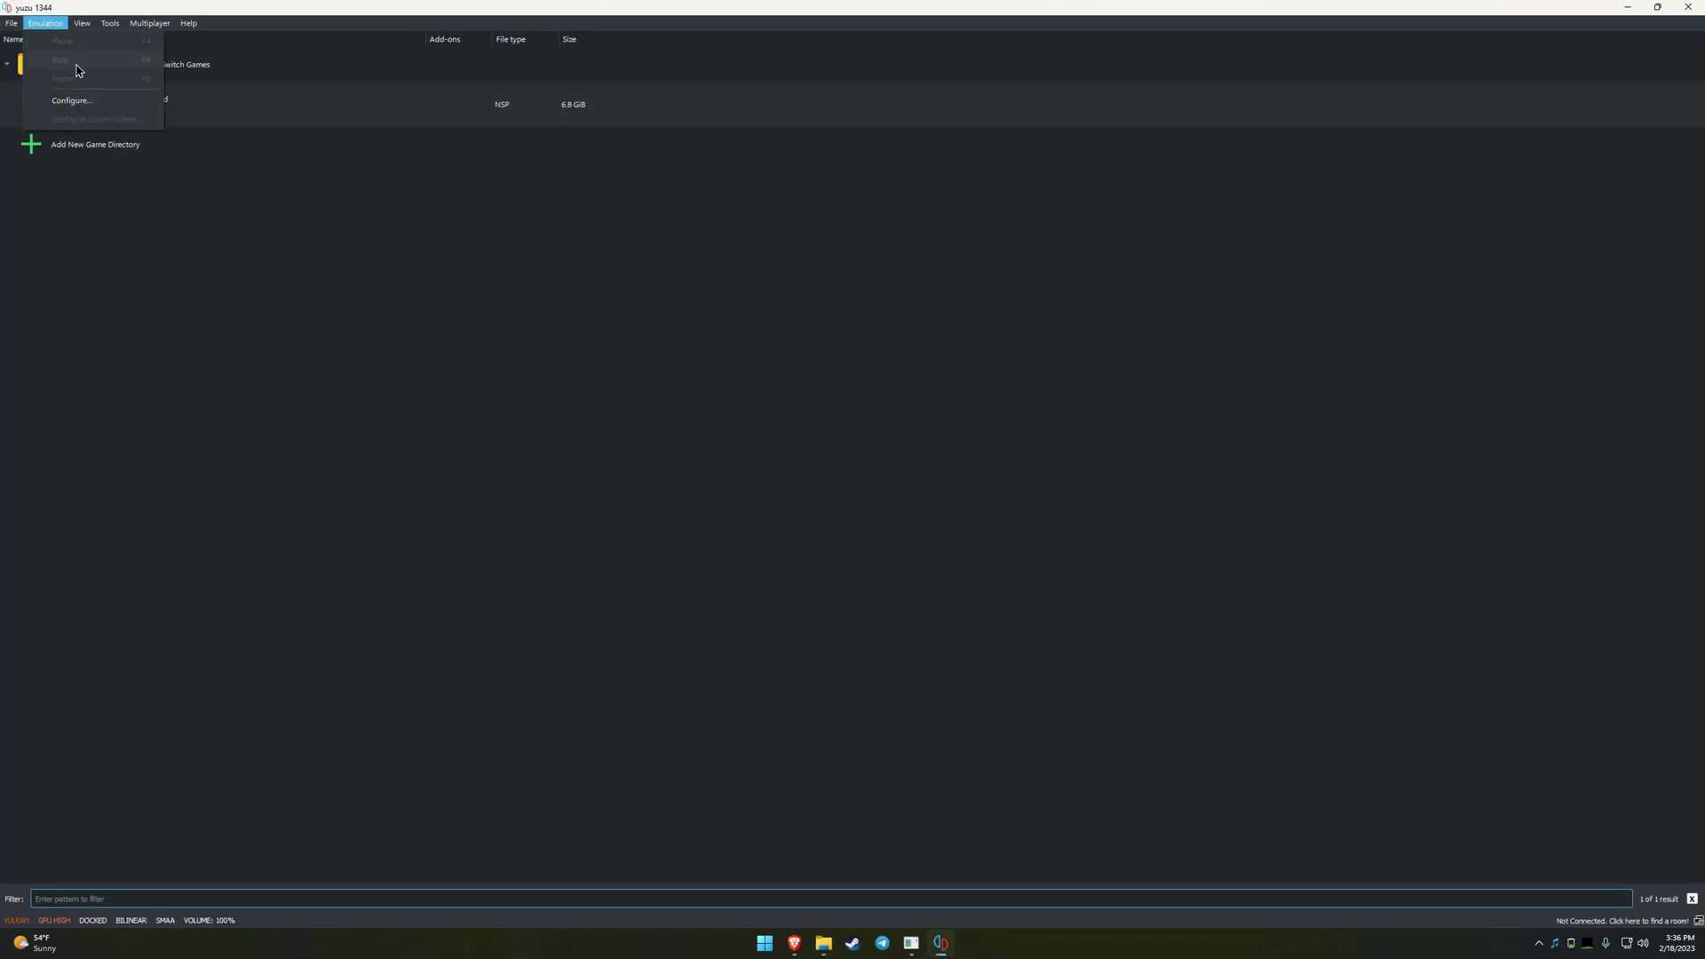
click(90, 103)
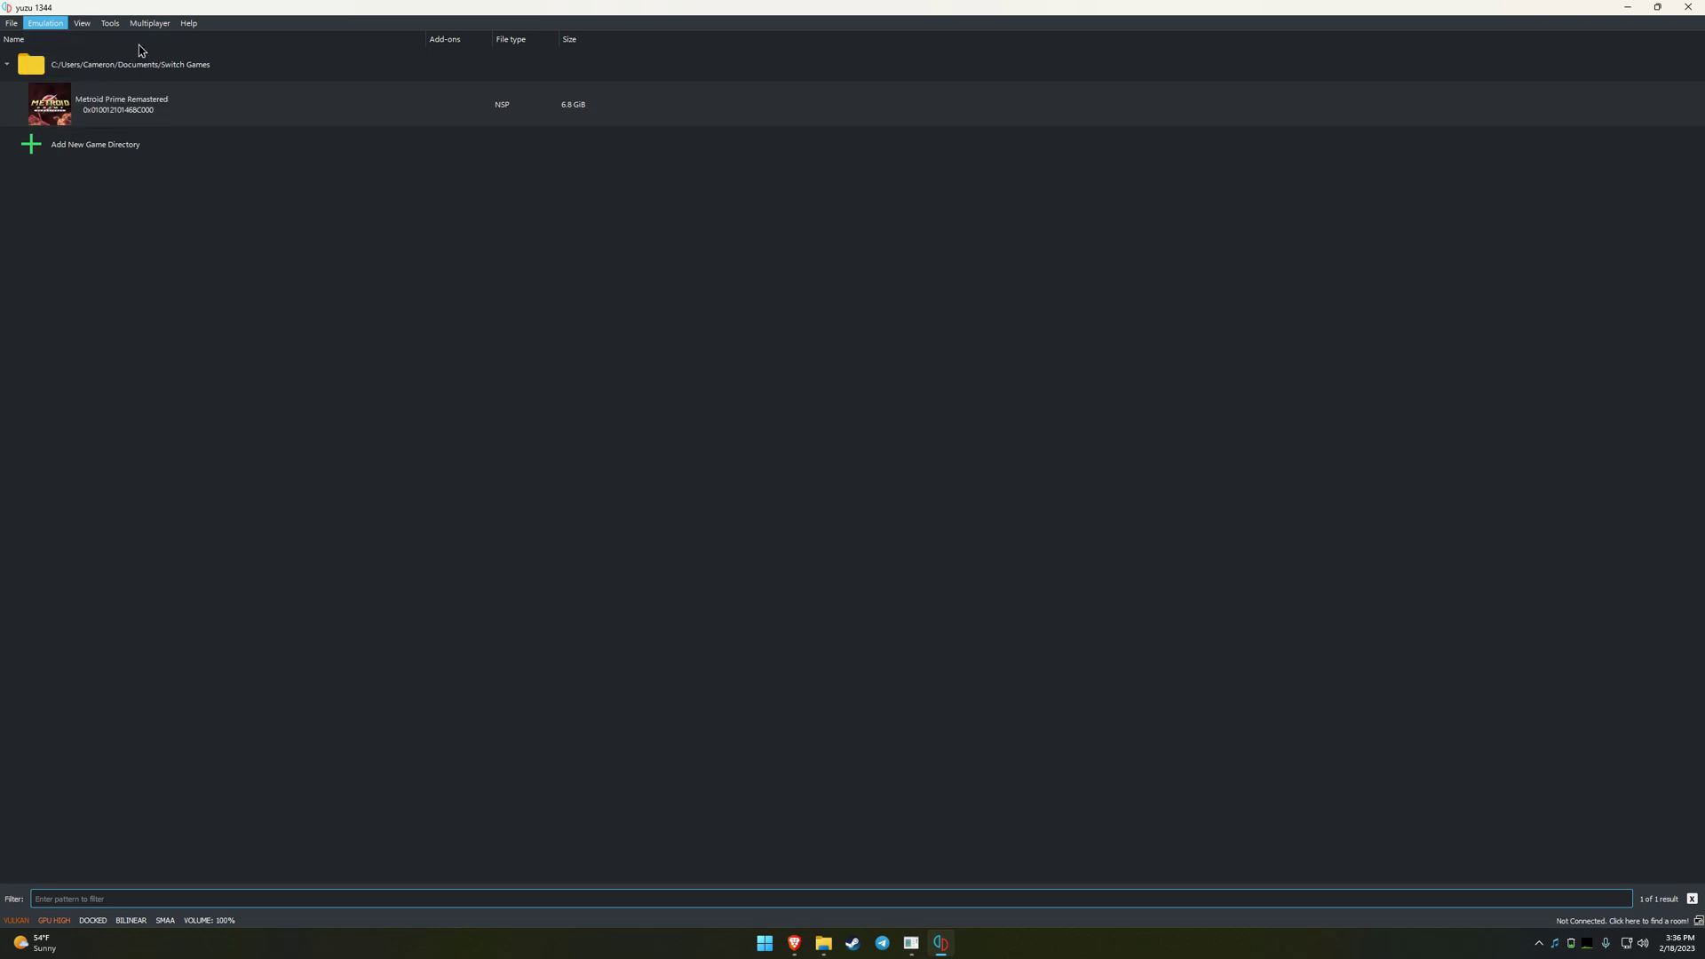
Step: Load the metroid profile for Player 1, check Advanced mouse panning, and confirm with OK
click(537, 296)
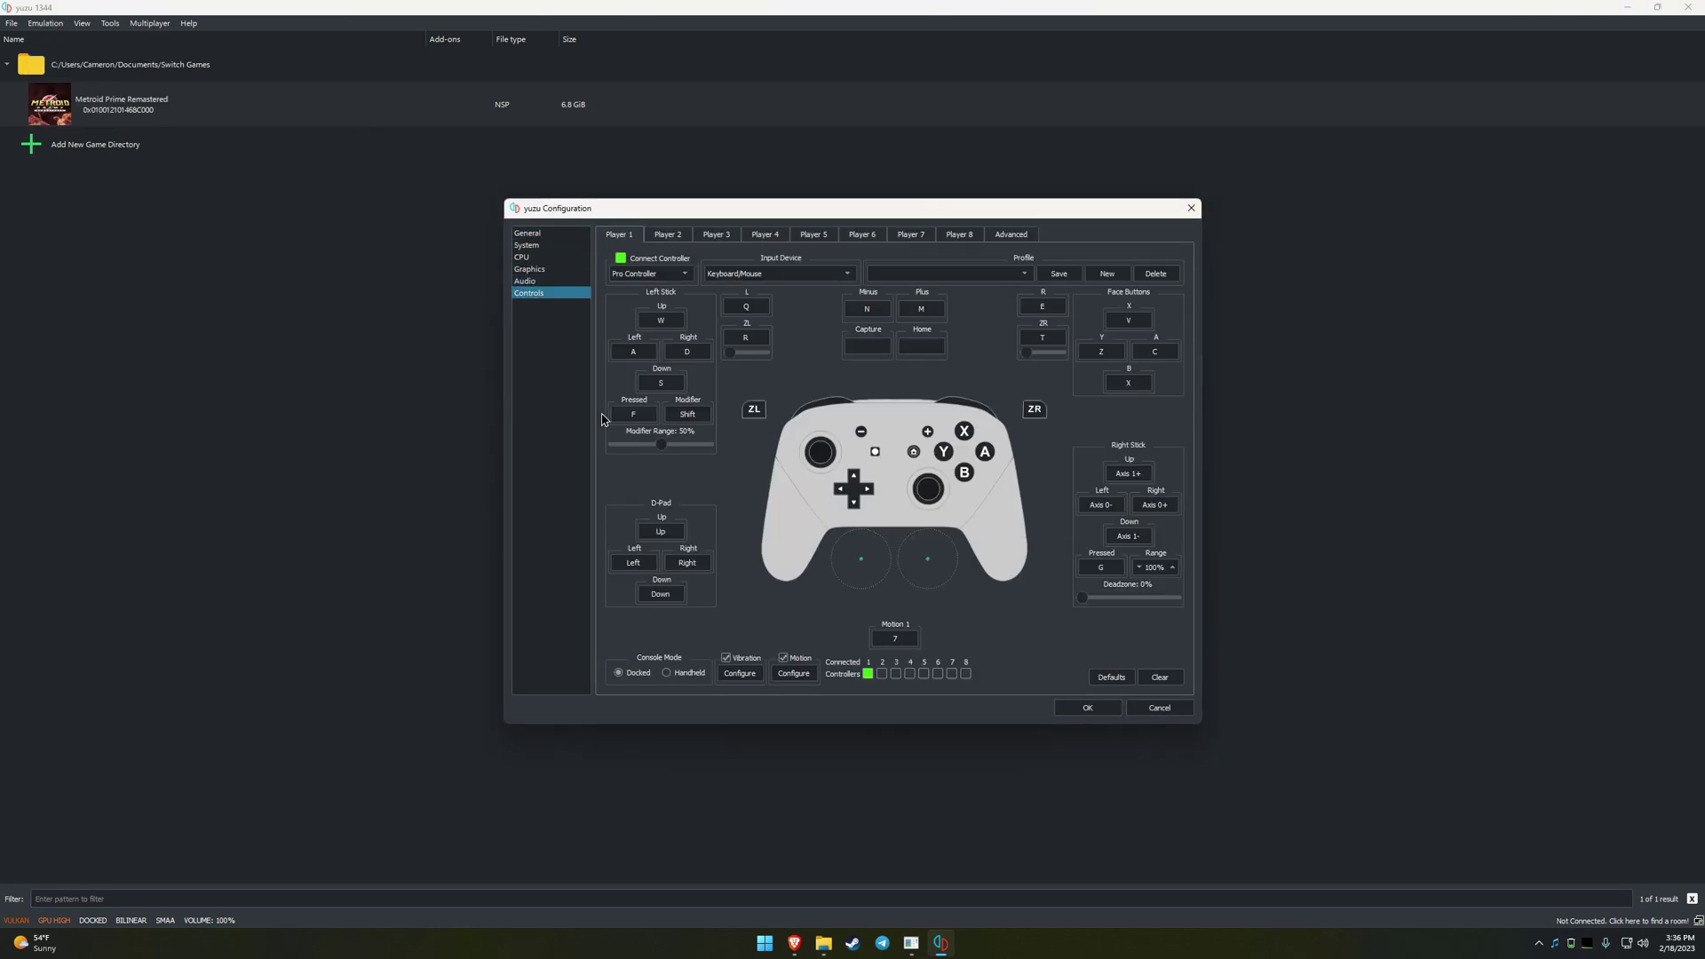
click(1006, 275)
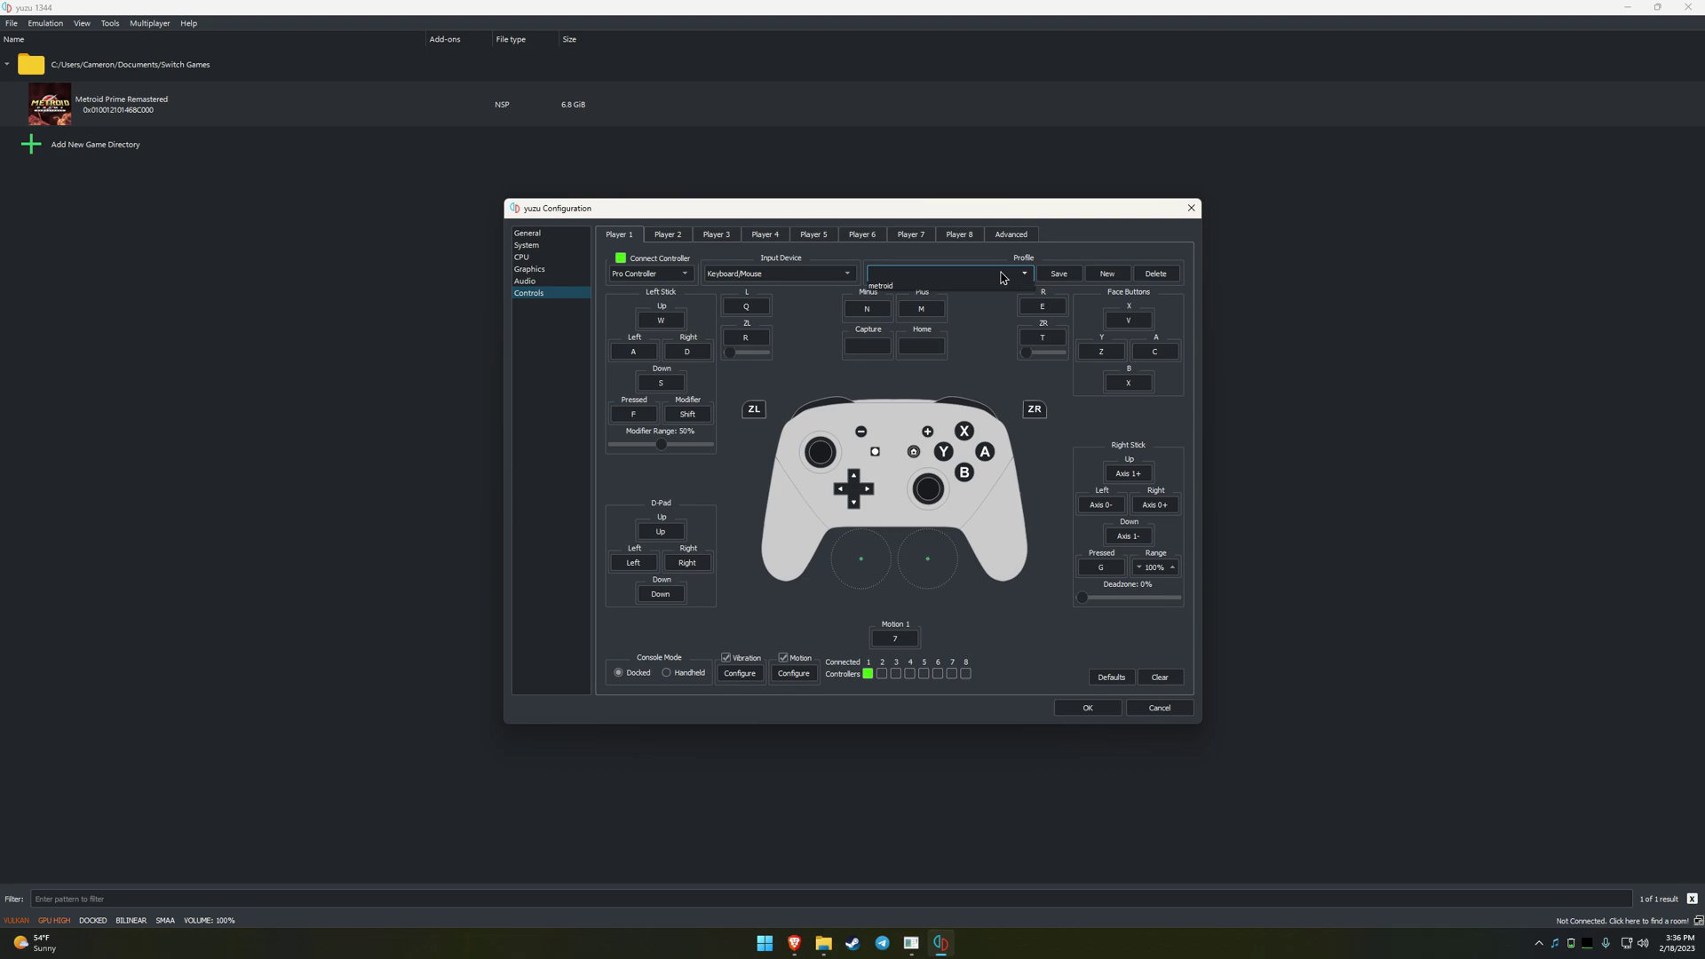
click(896, 288)
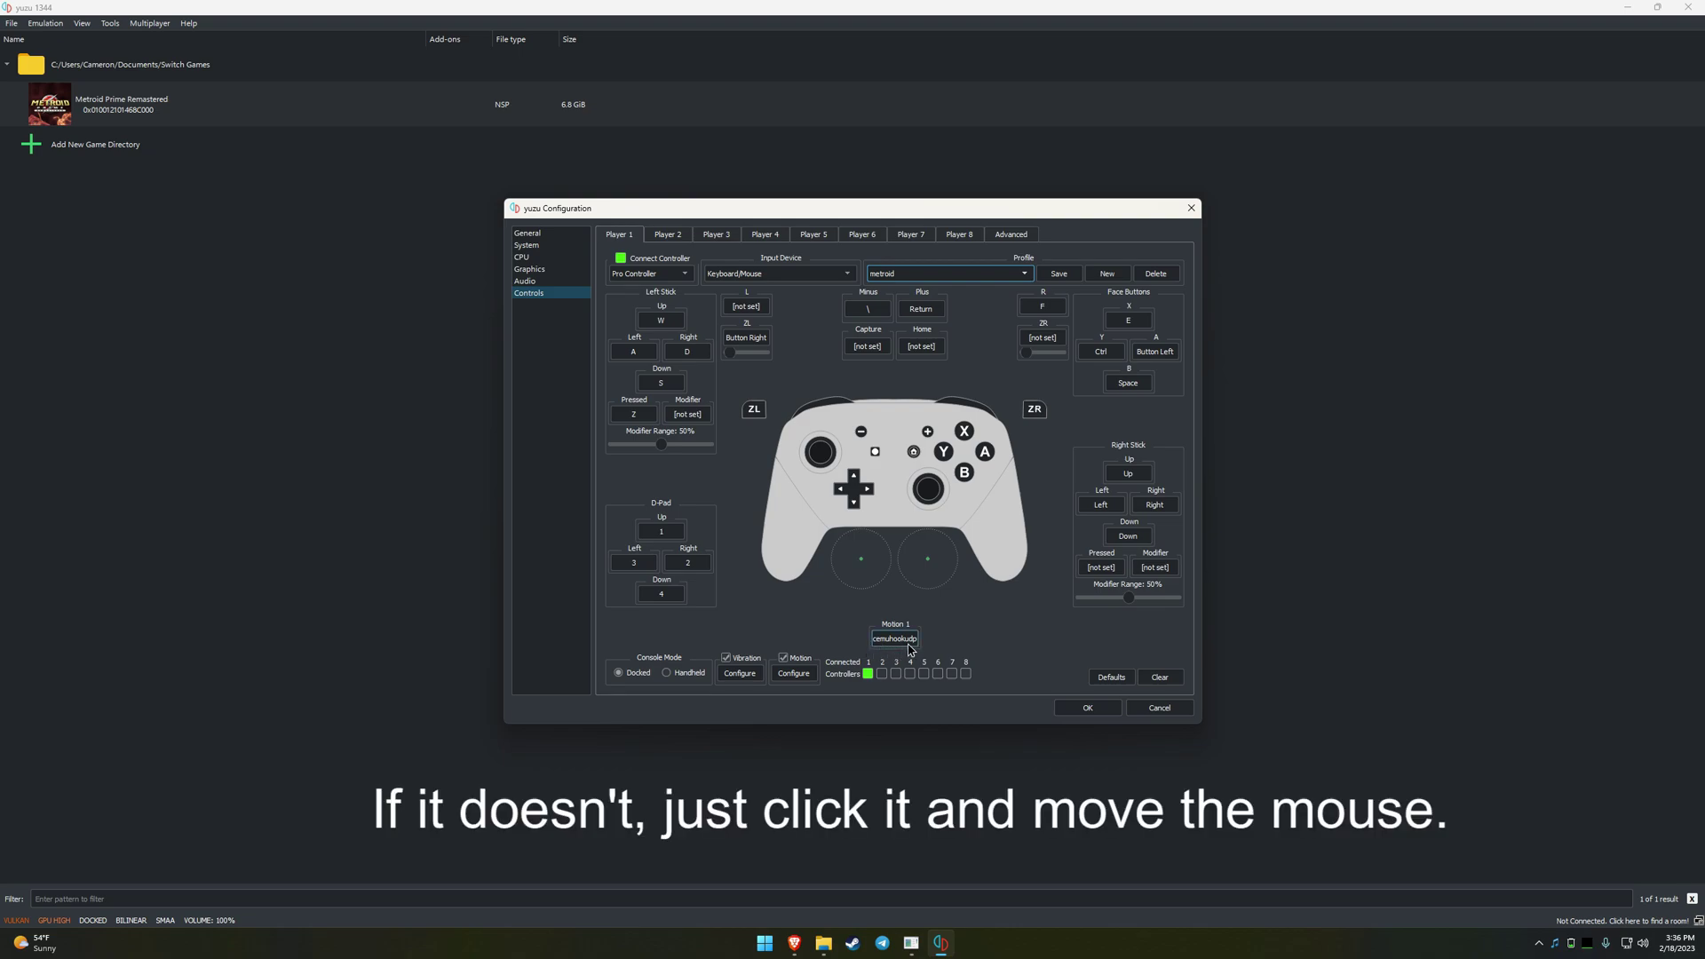
click(1014, 243)
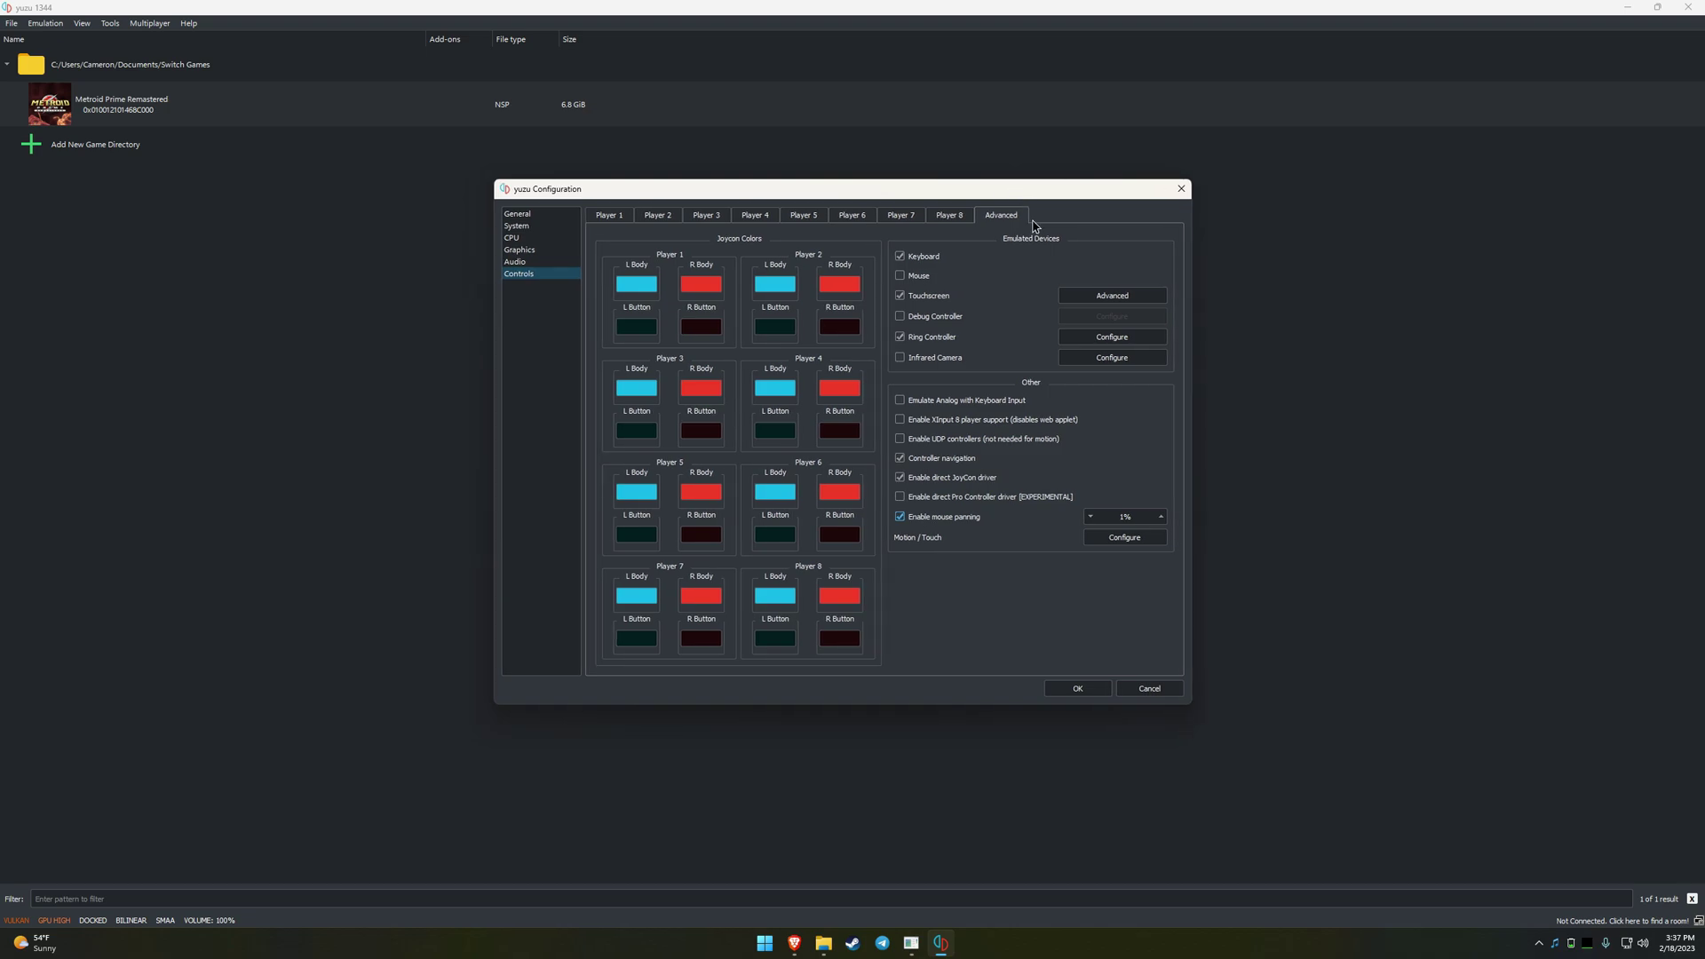
click(1081, 693)
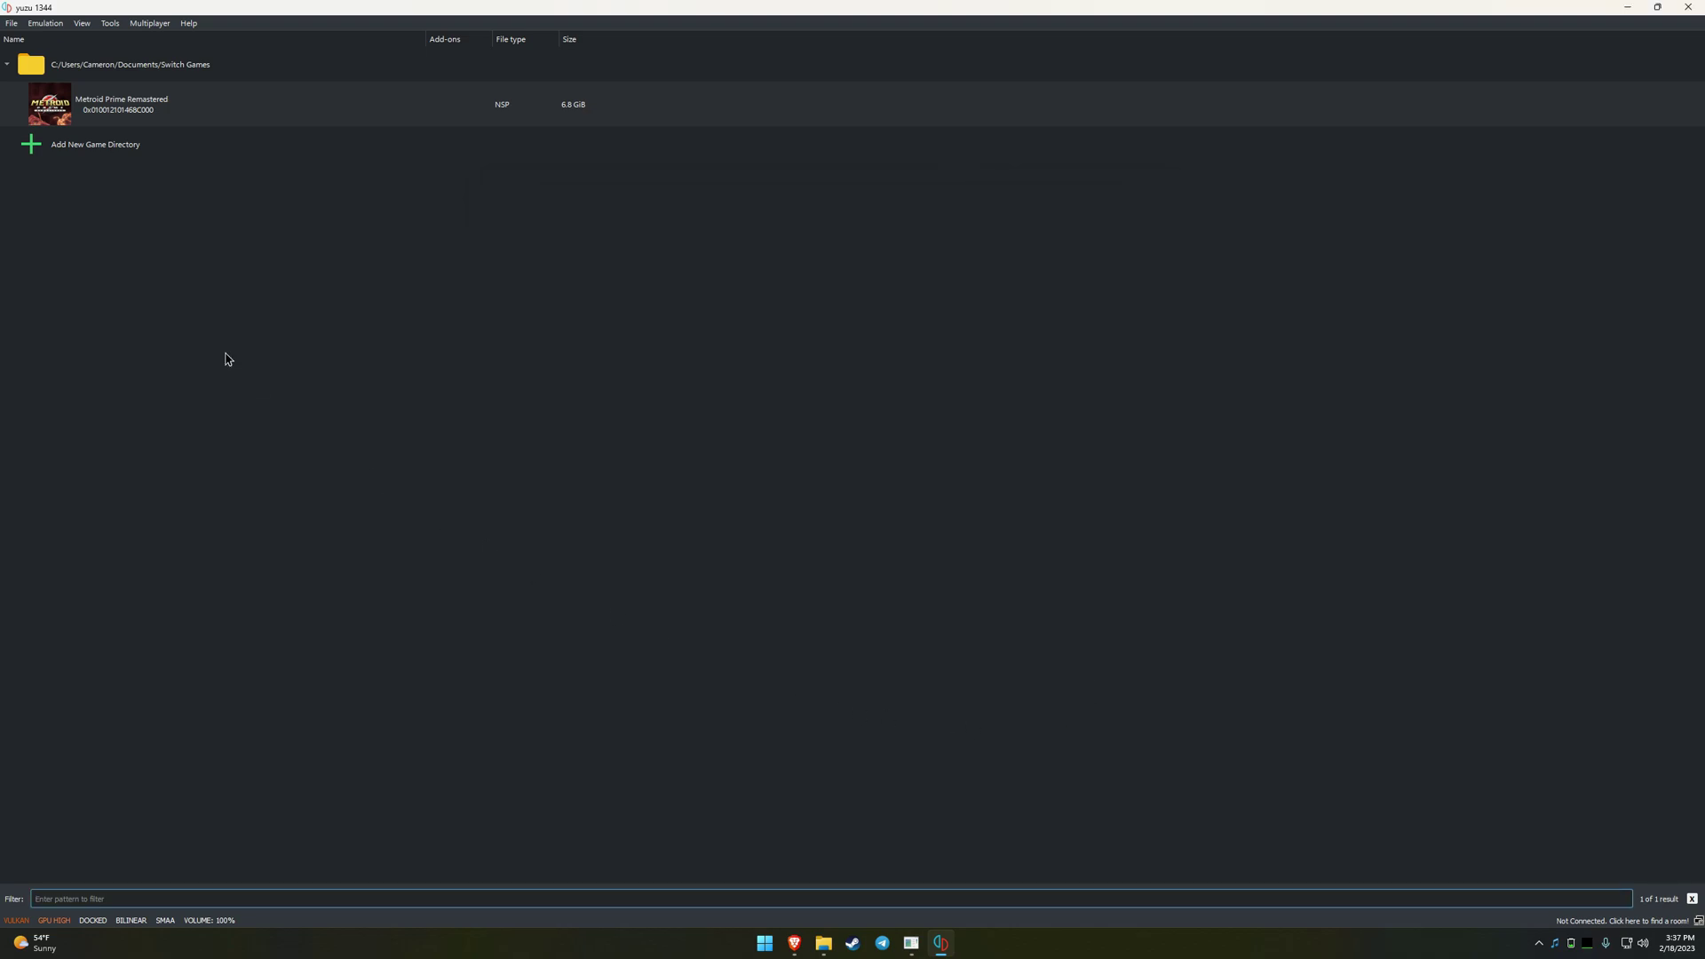
Step: Start Metroid Prime Remastered from yuzu's game list
click(106, 110)
double_click(104, 109)
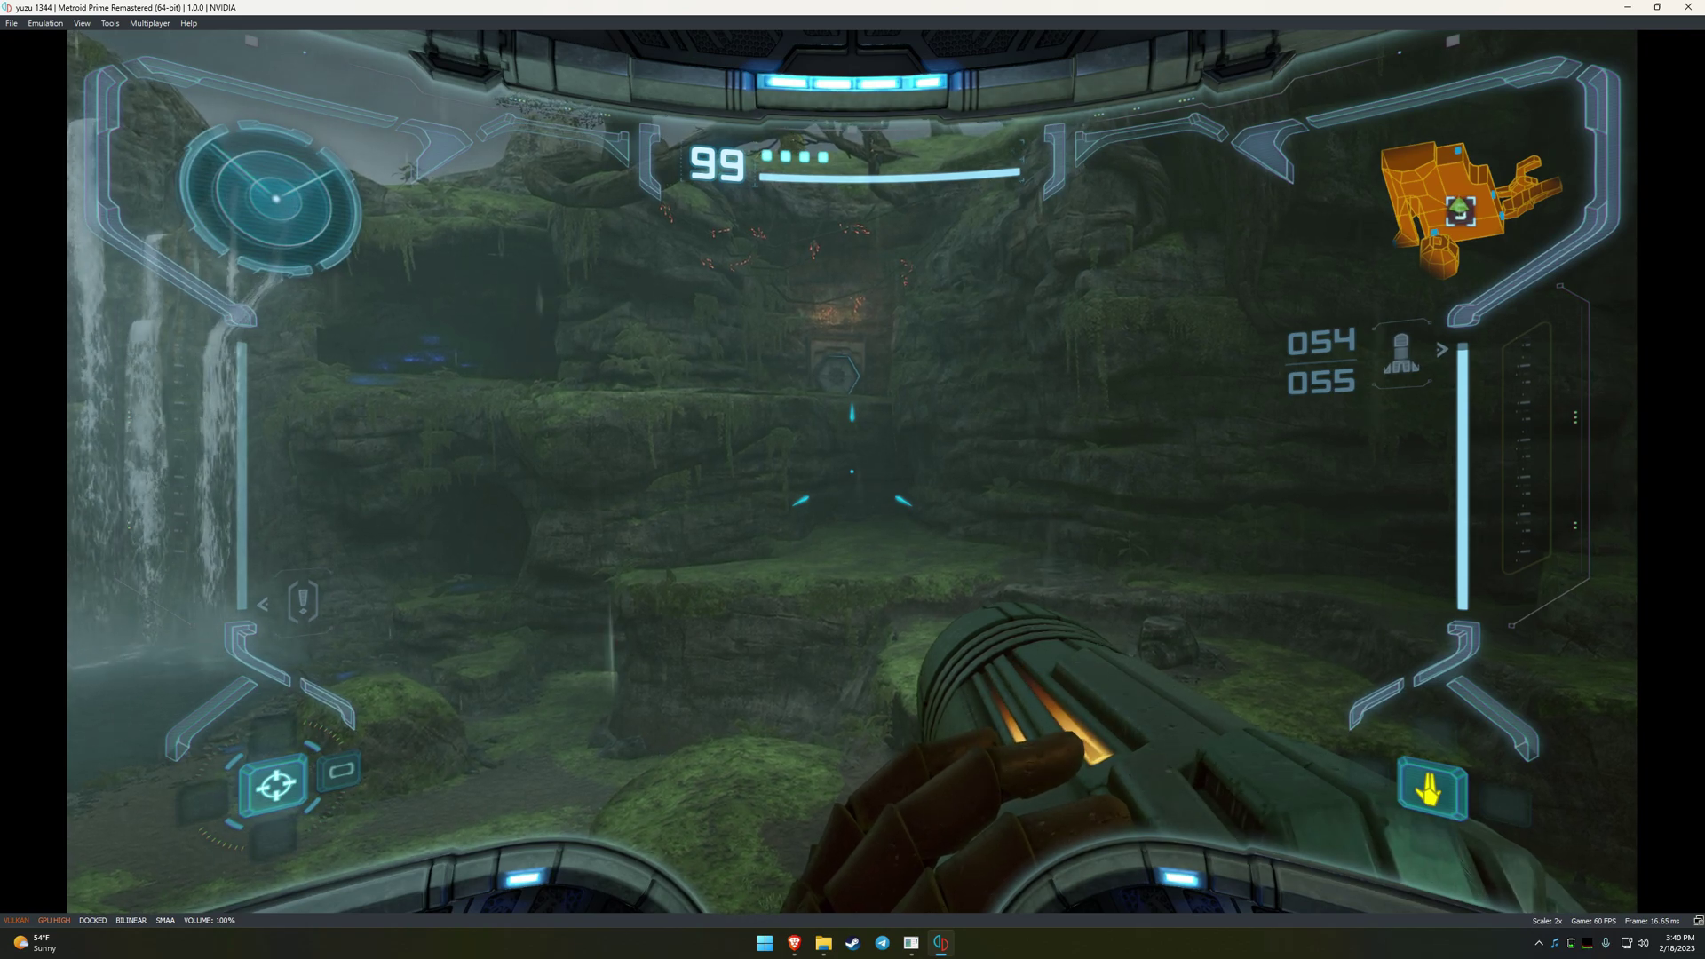
Step: Change the in-game Controls > Camera option to Gyro + Stick, then resume play
key(m)
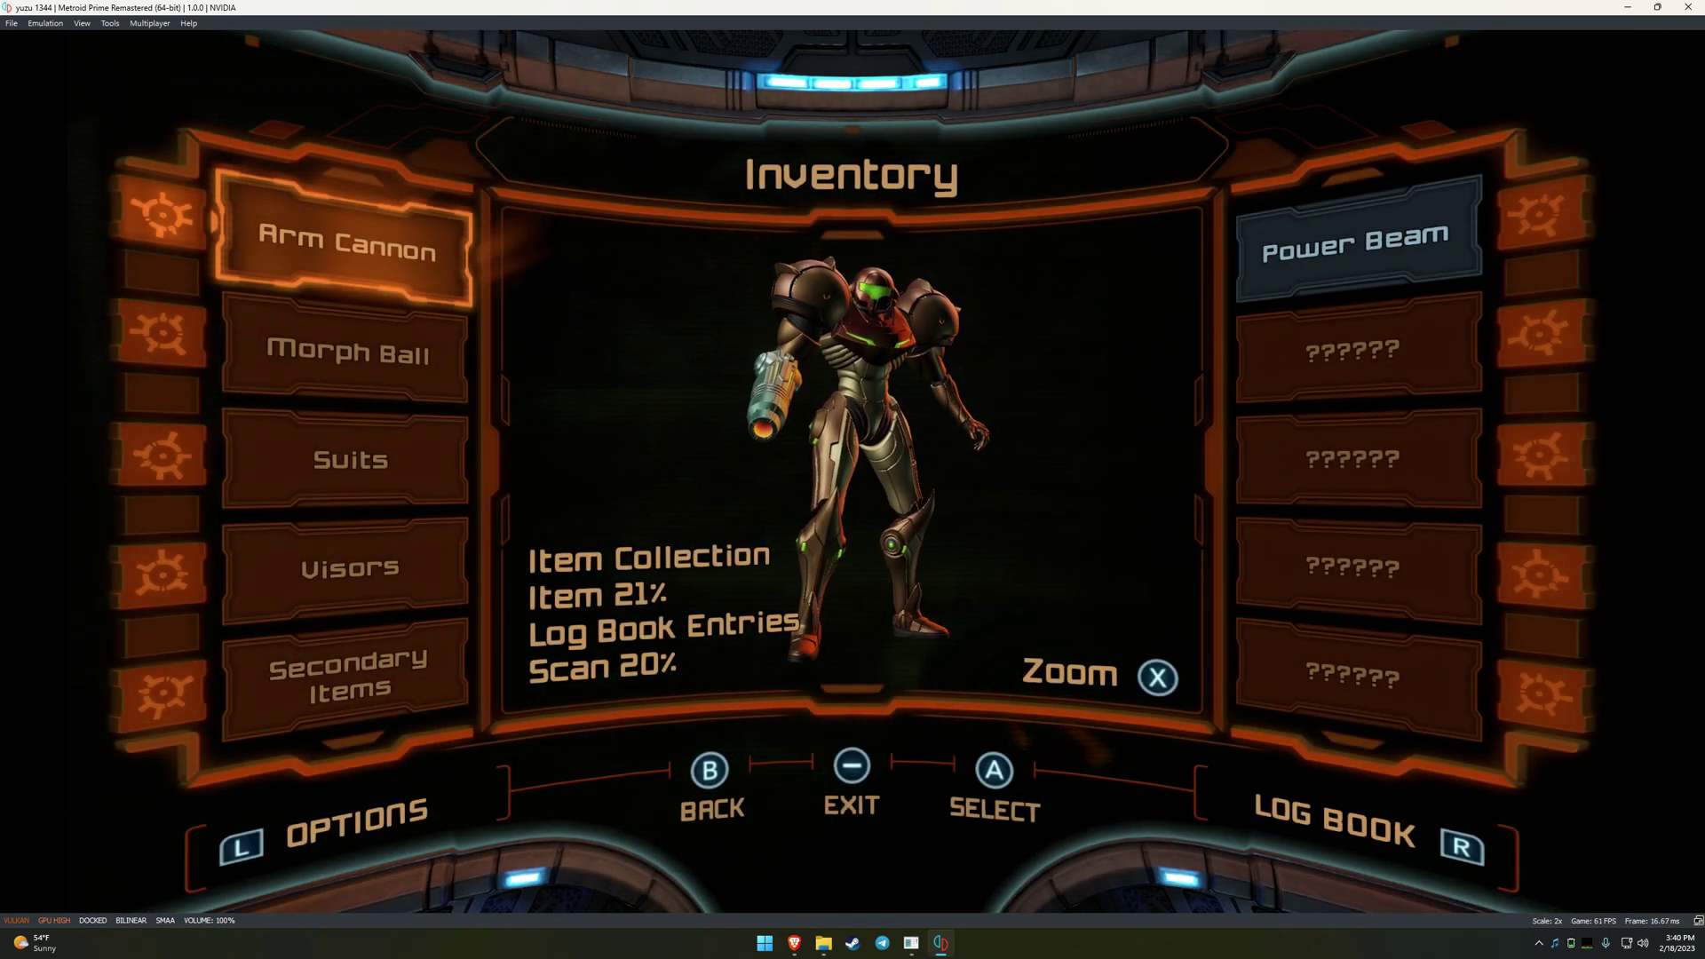
key(s)
key(w)
key(m)
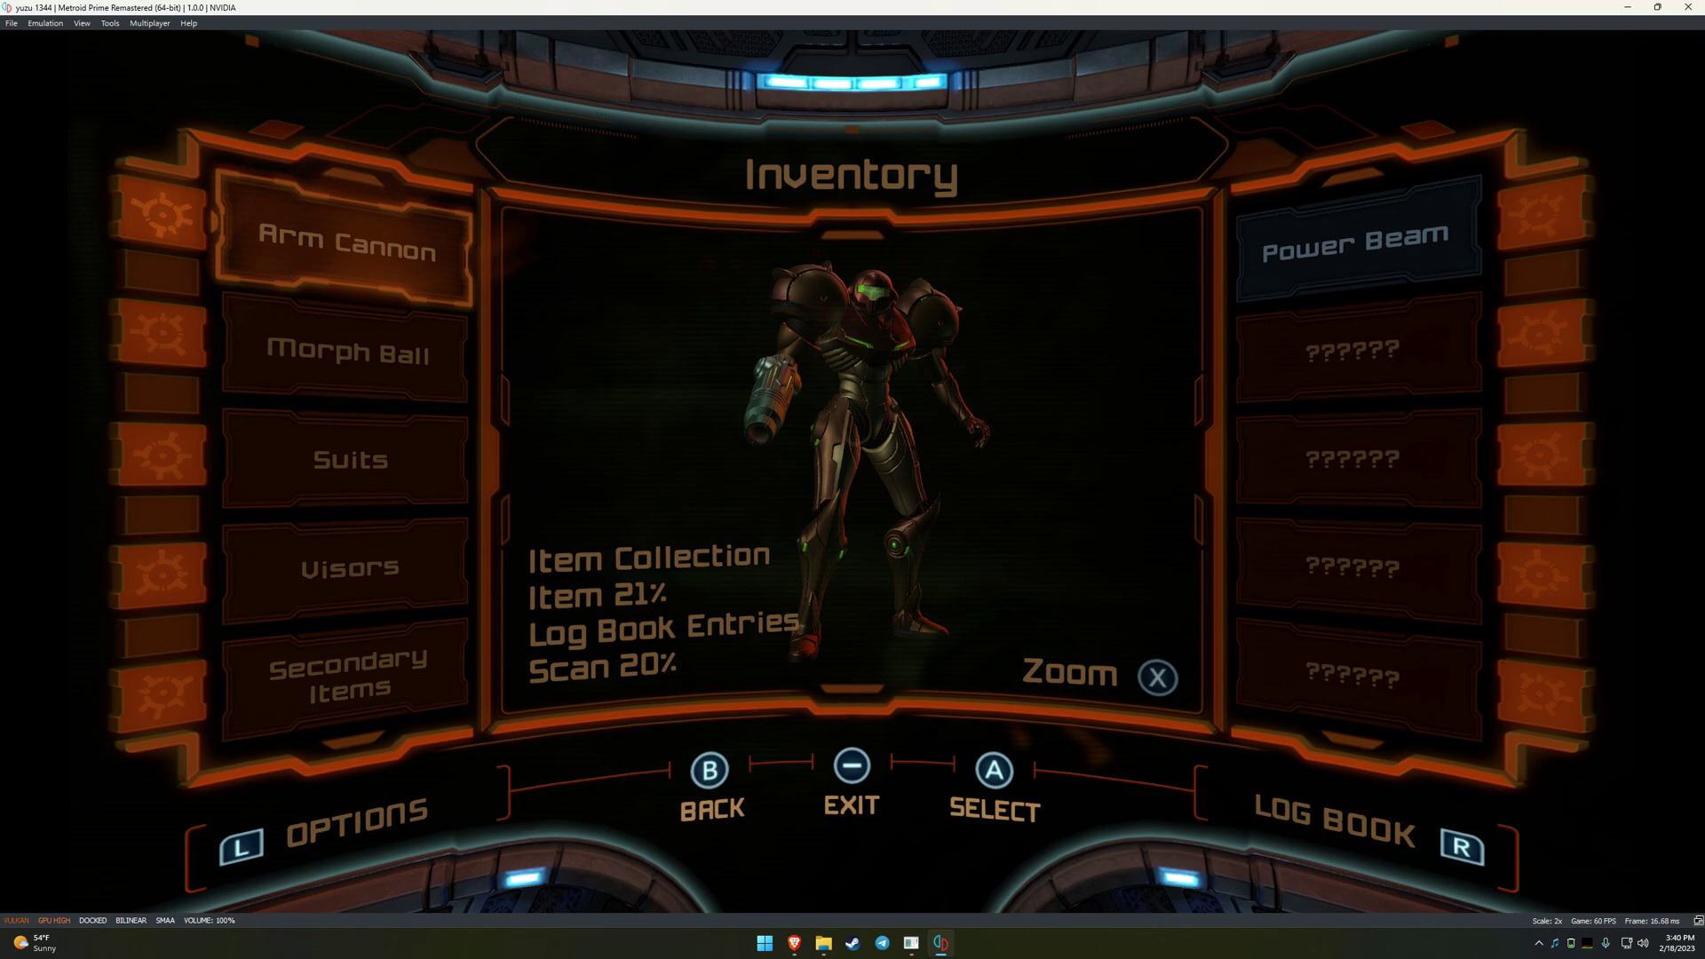
key(q)
key(c)
key(s)
key(s)
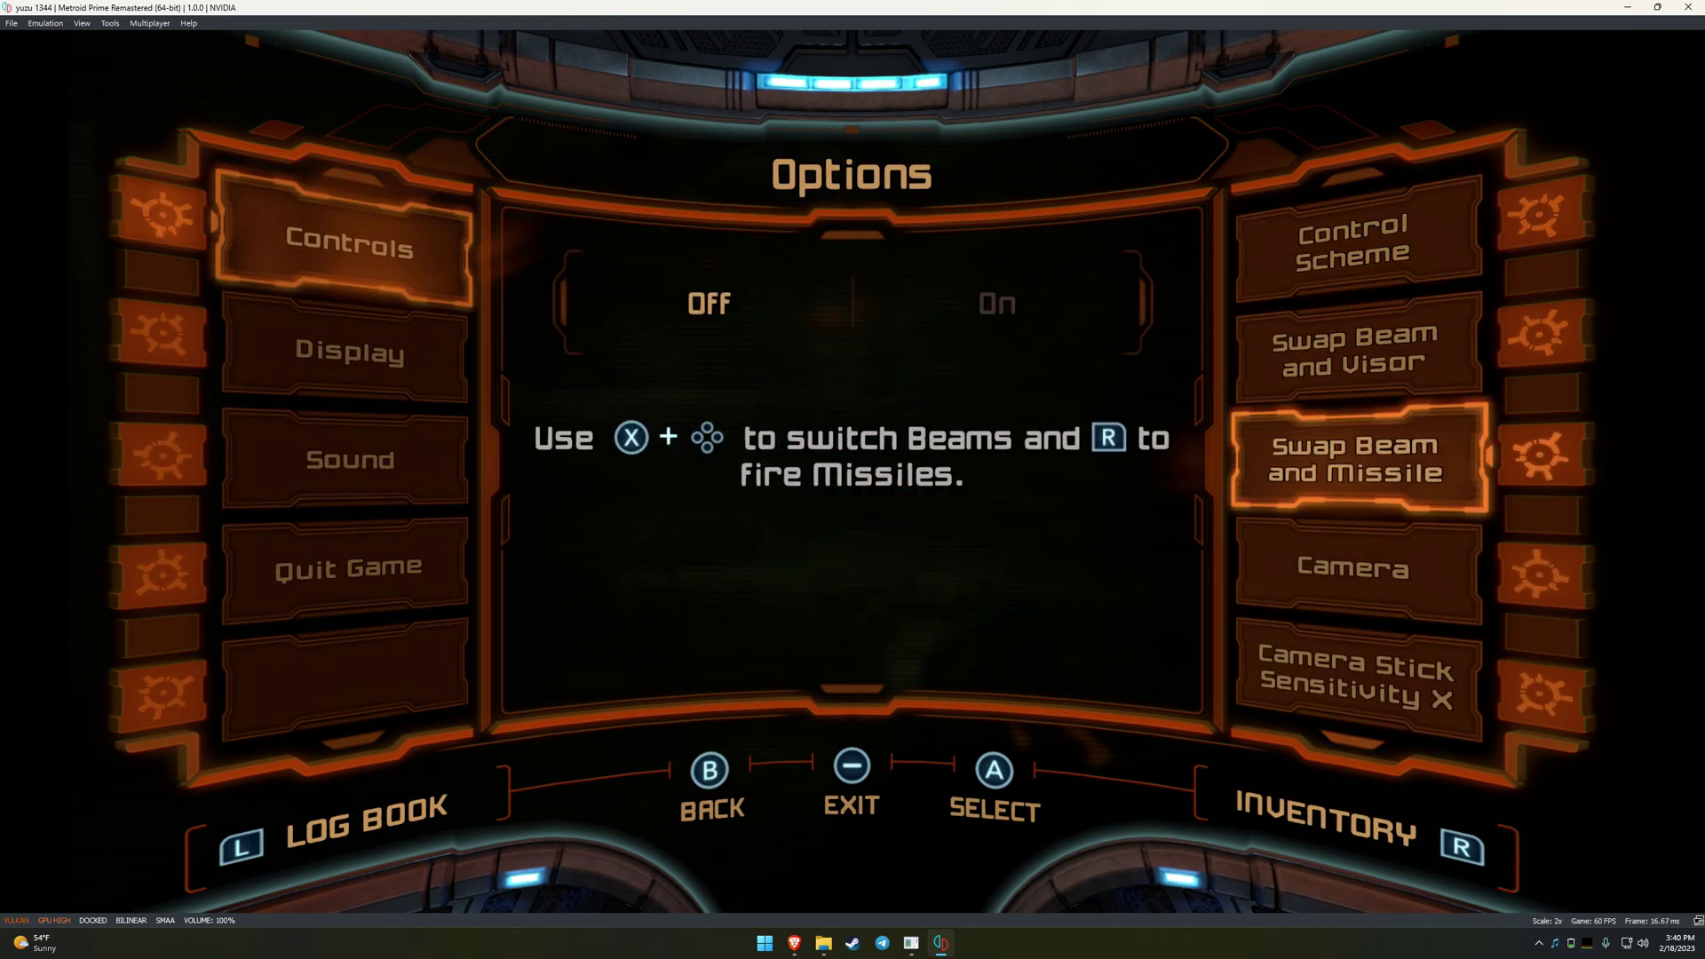
key(s)
key(d)
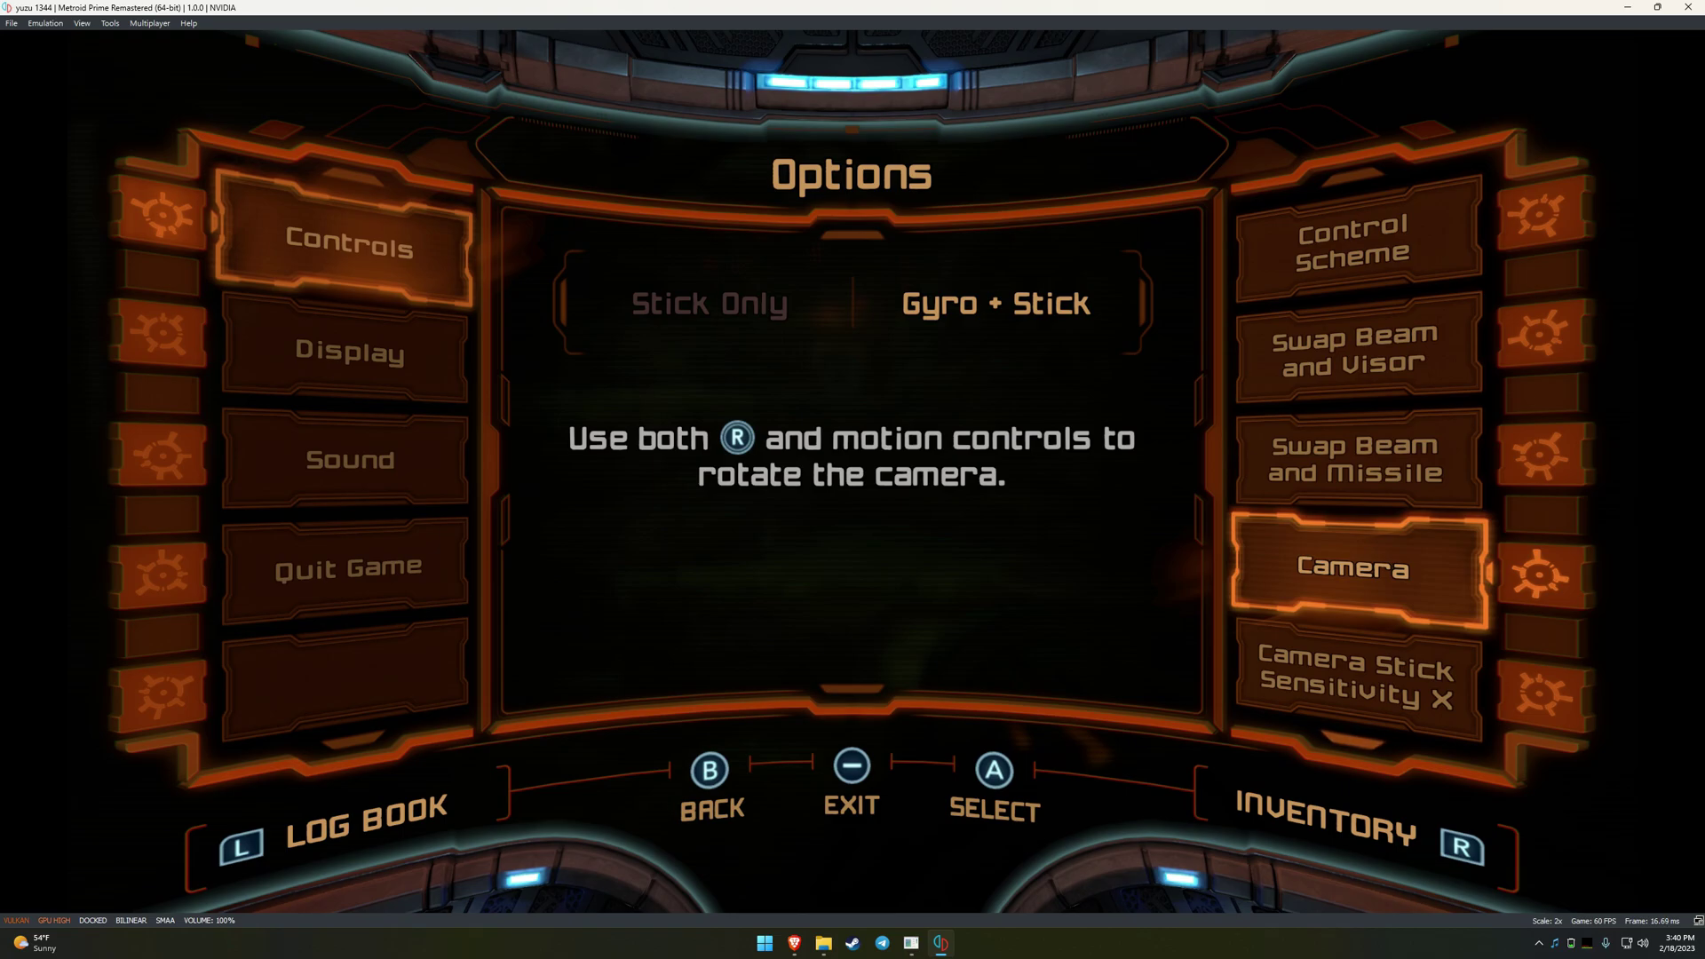
key(n)
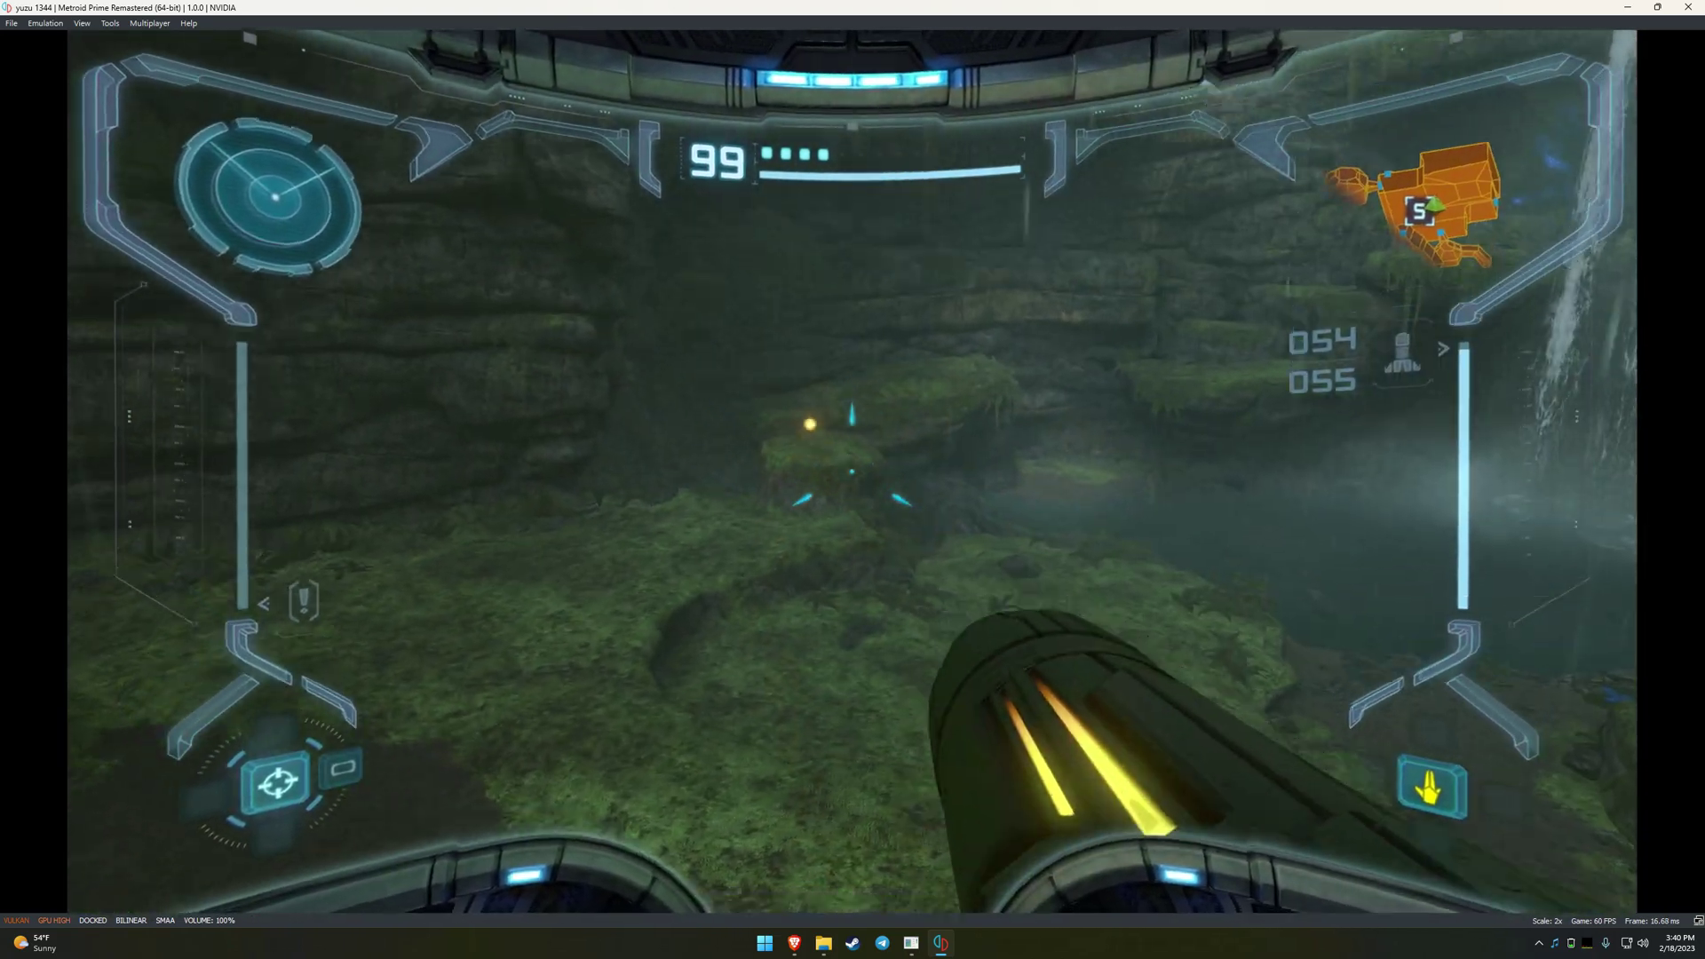
Step: Aim with the mouse and fire the arm cannon, then pause to the Inventory
key(c)
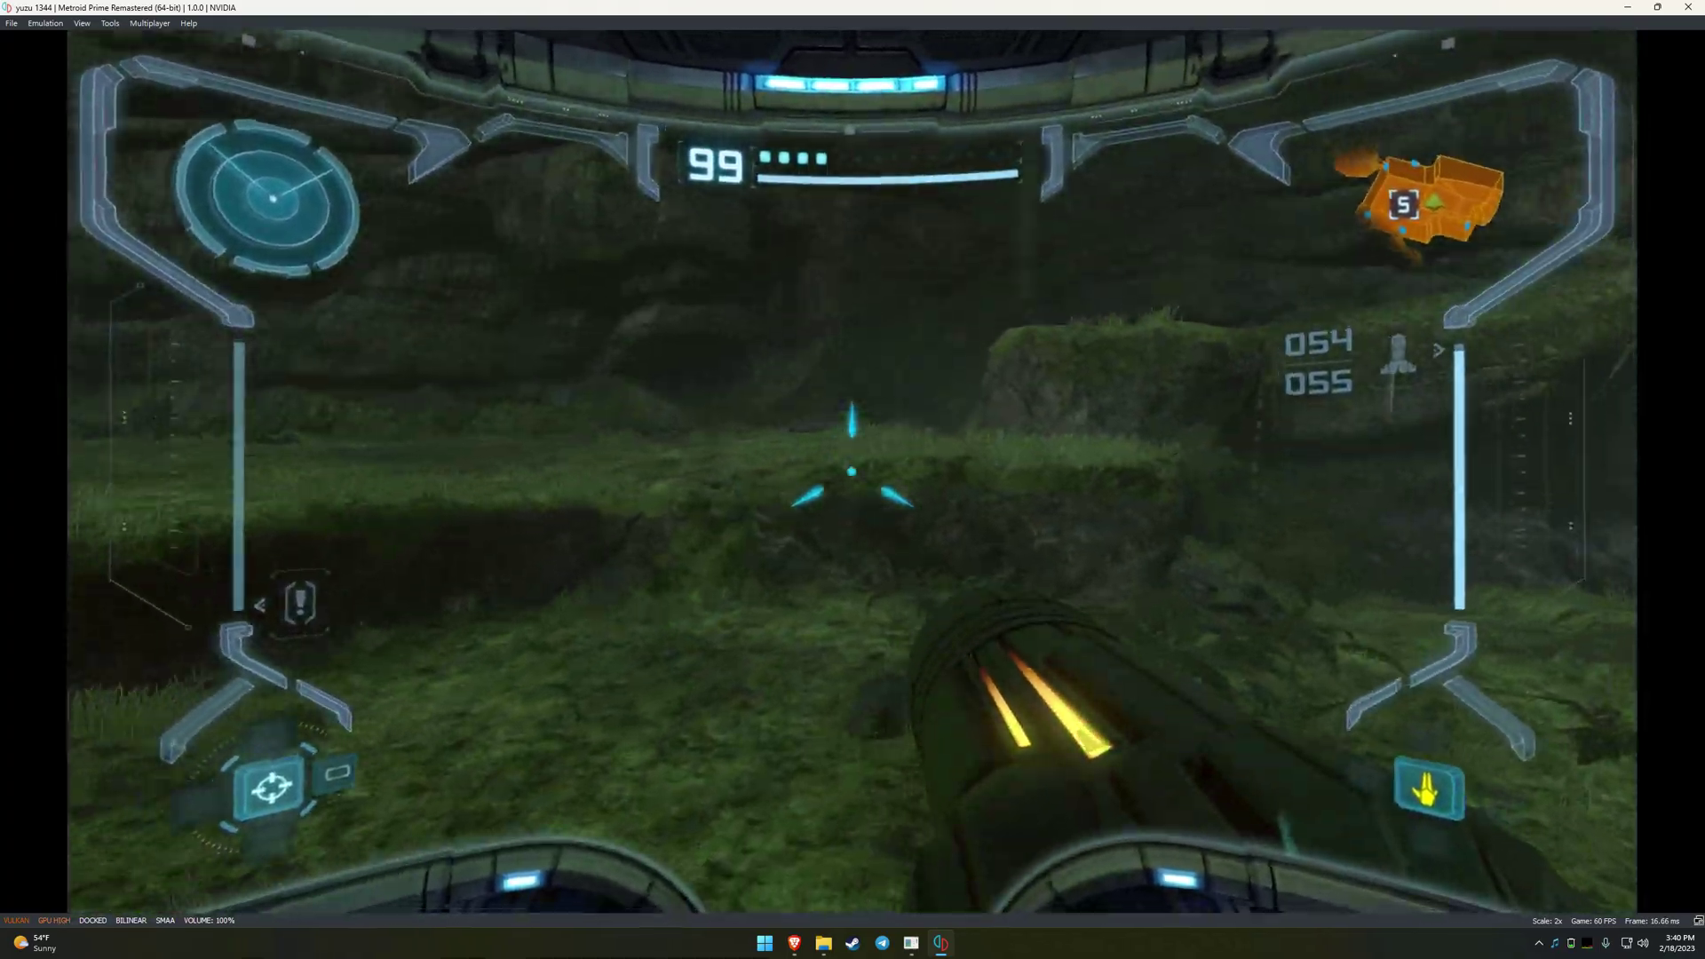
key(c)
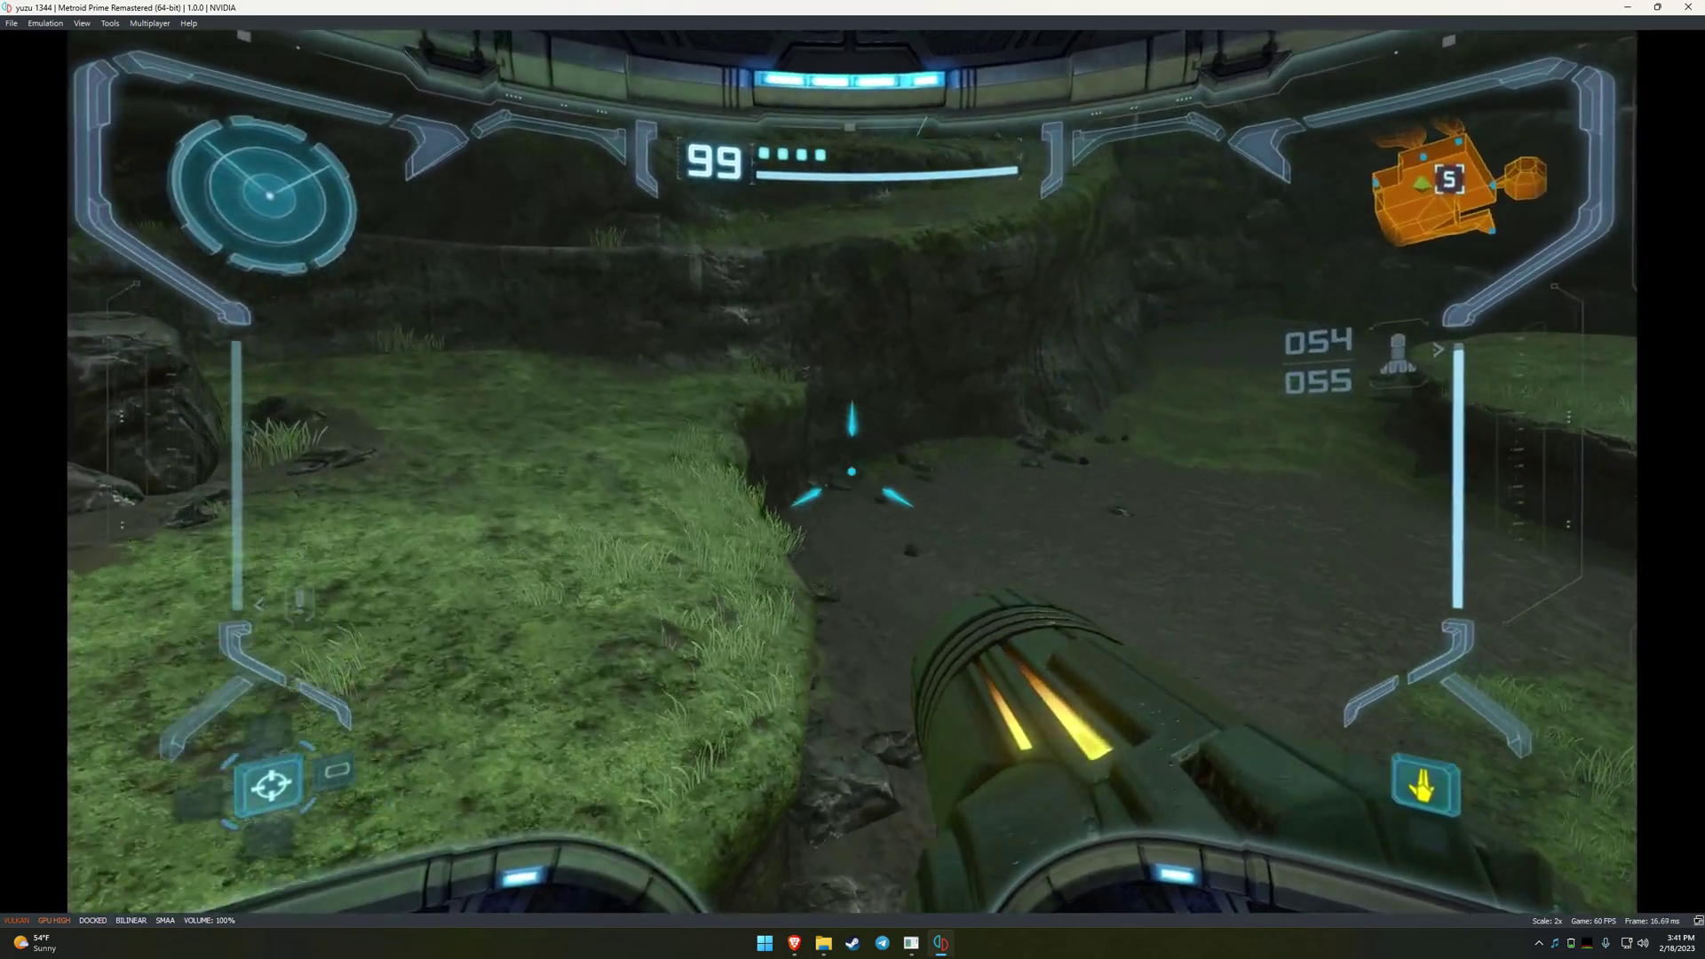
key(m)
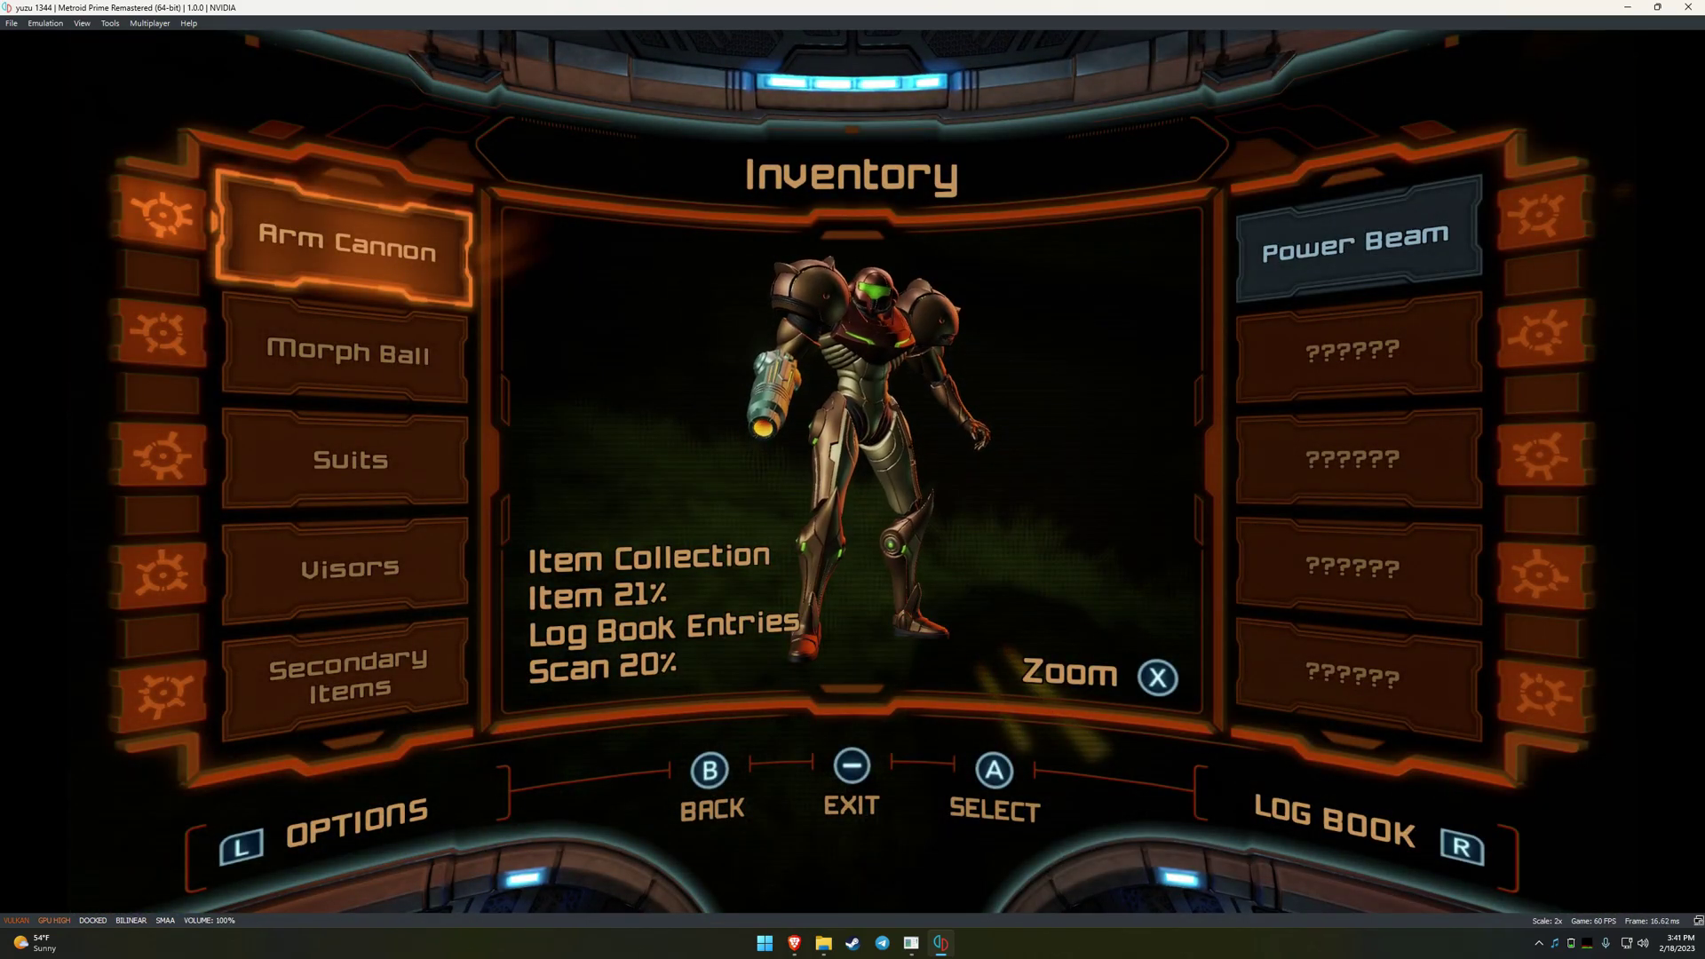
Step: Check Camera Gyro Sensitivity X and Y in Controls options, with Y at maximum, then resume
key(Down)
key(Down)
key(Down)
key(Up)
key(q)
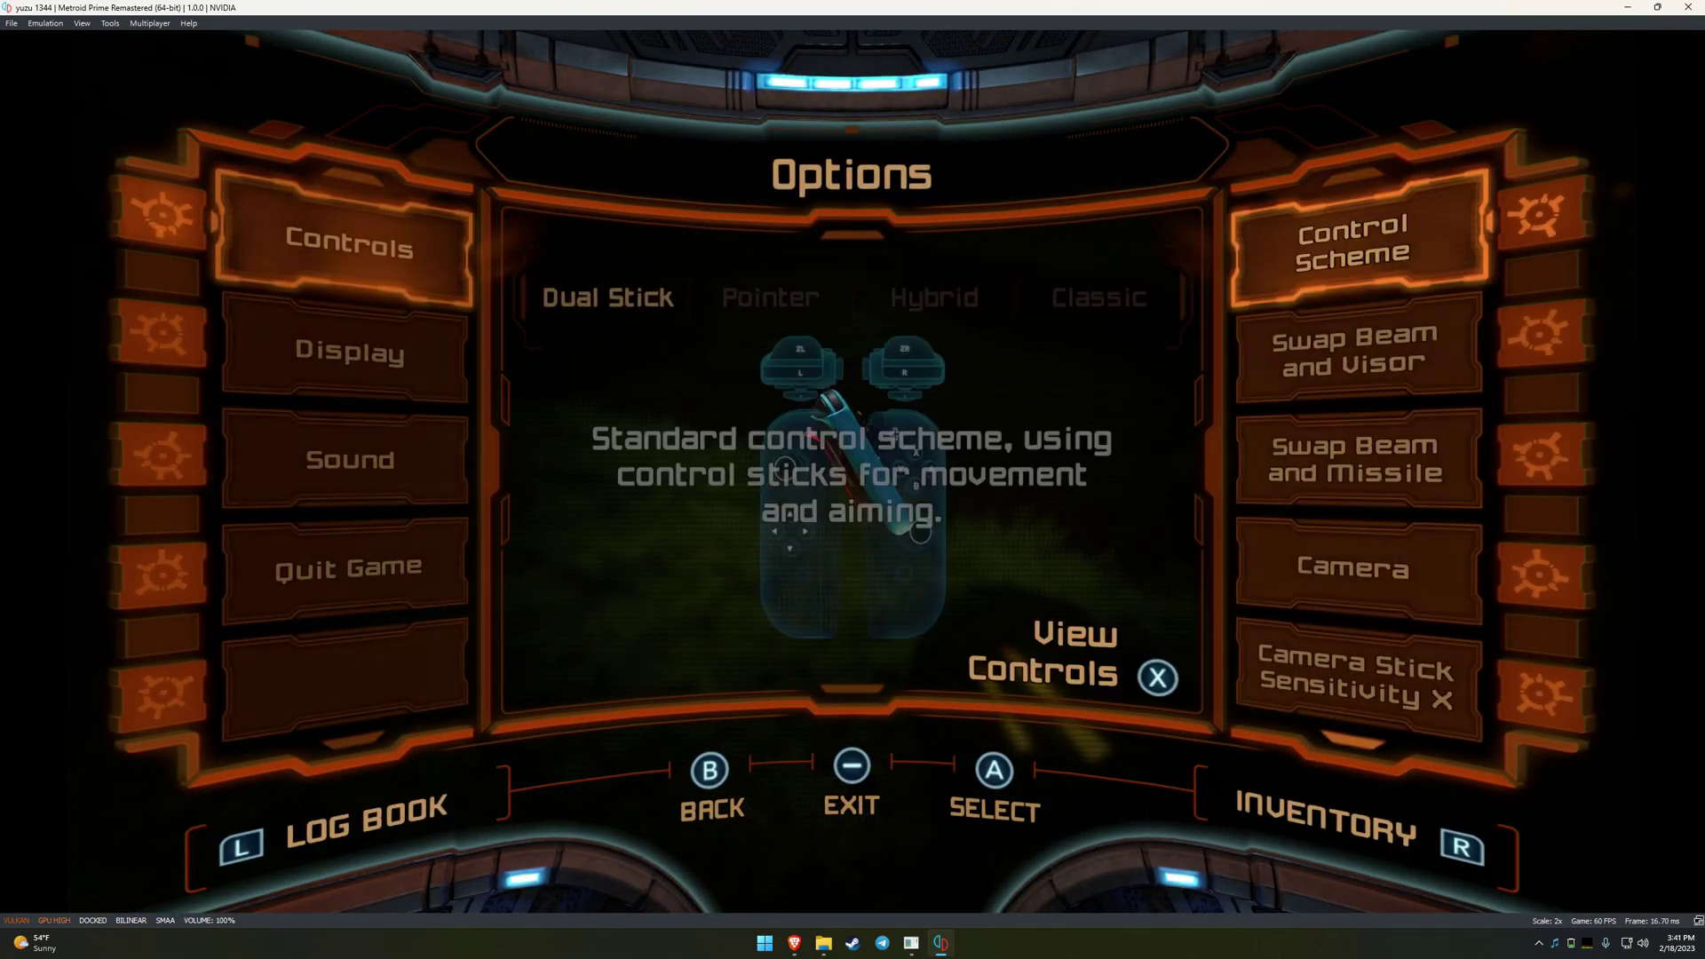
key(Down)
key(Down)
key(Down)
key(Down)
key(Down)
key(Down)
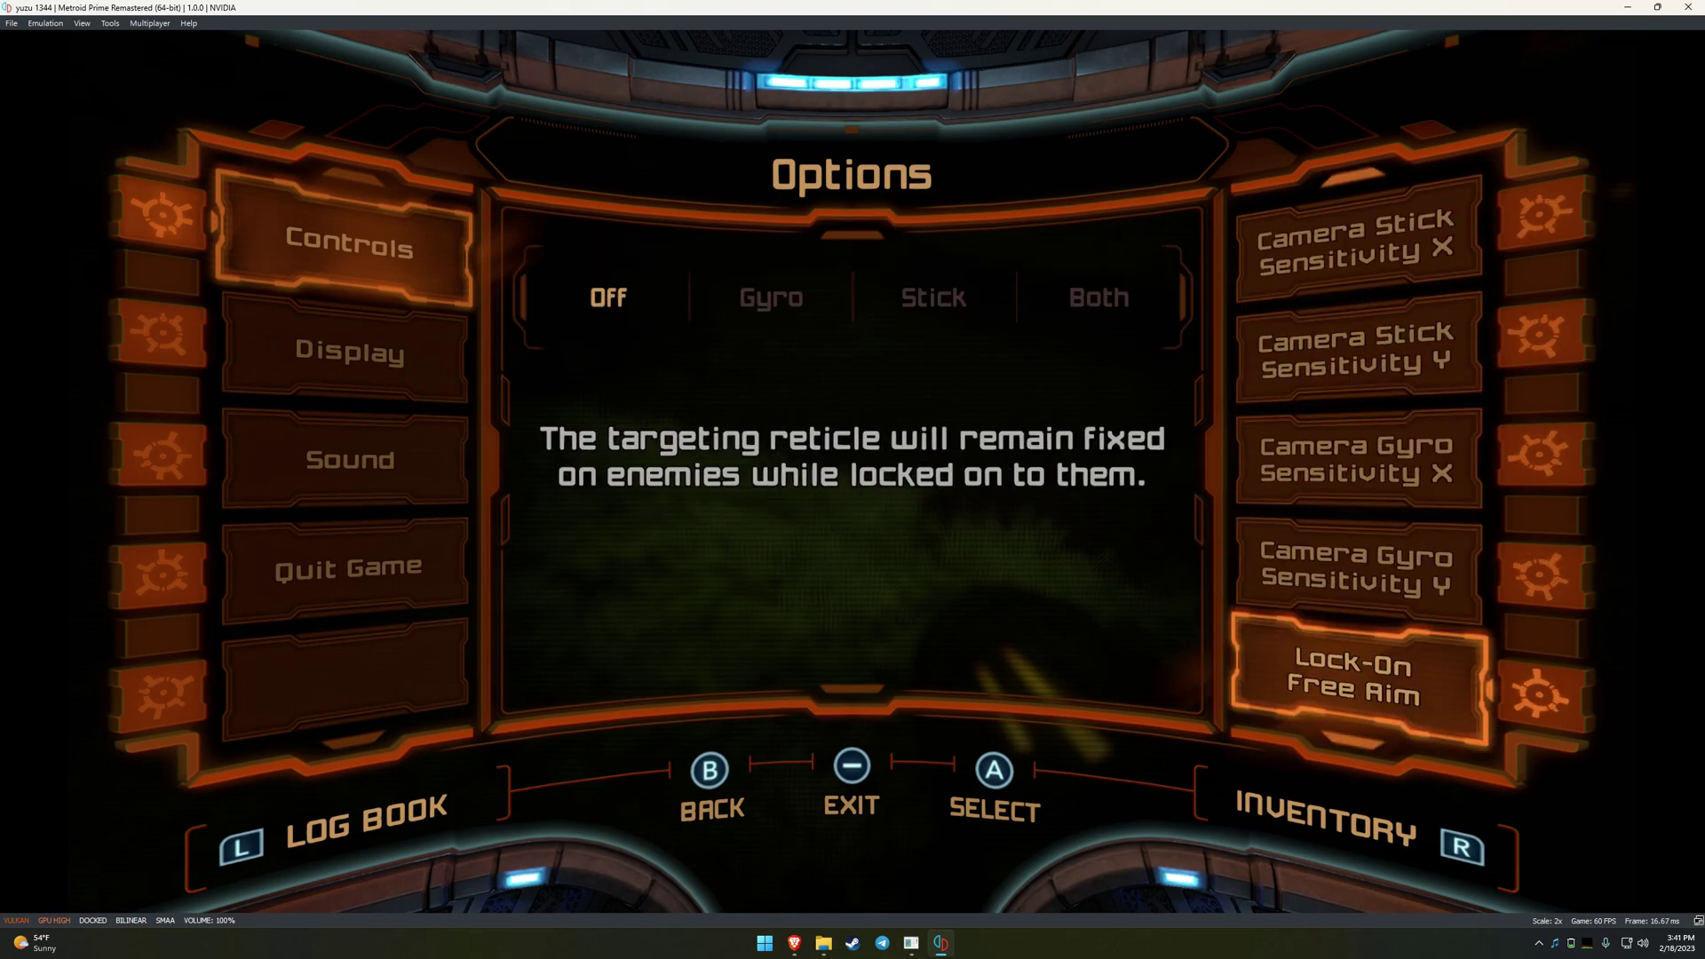
key(Up)
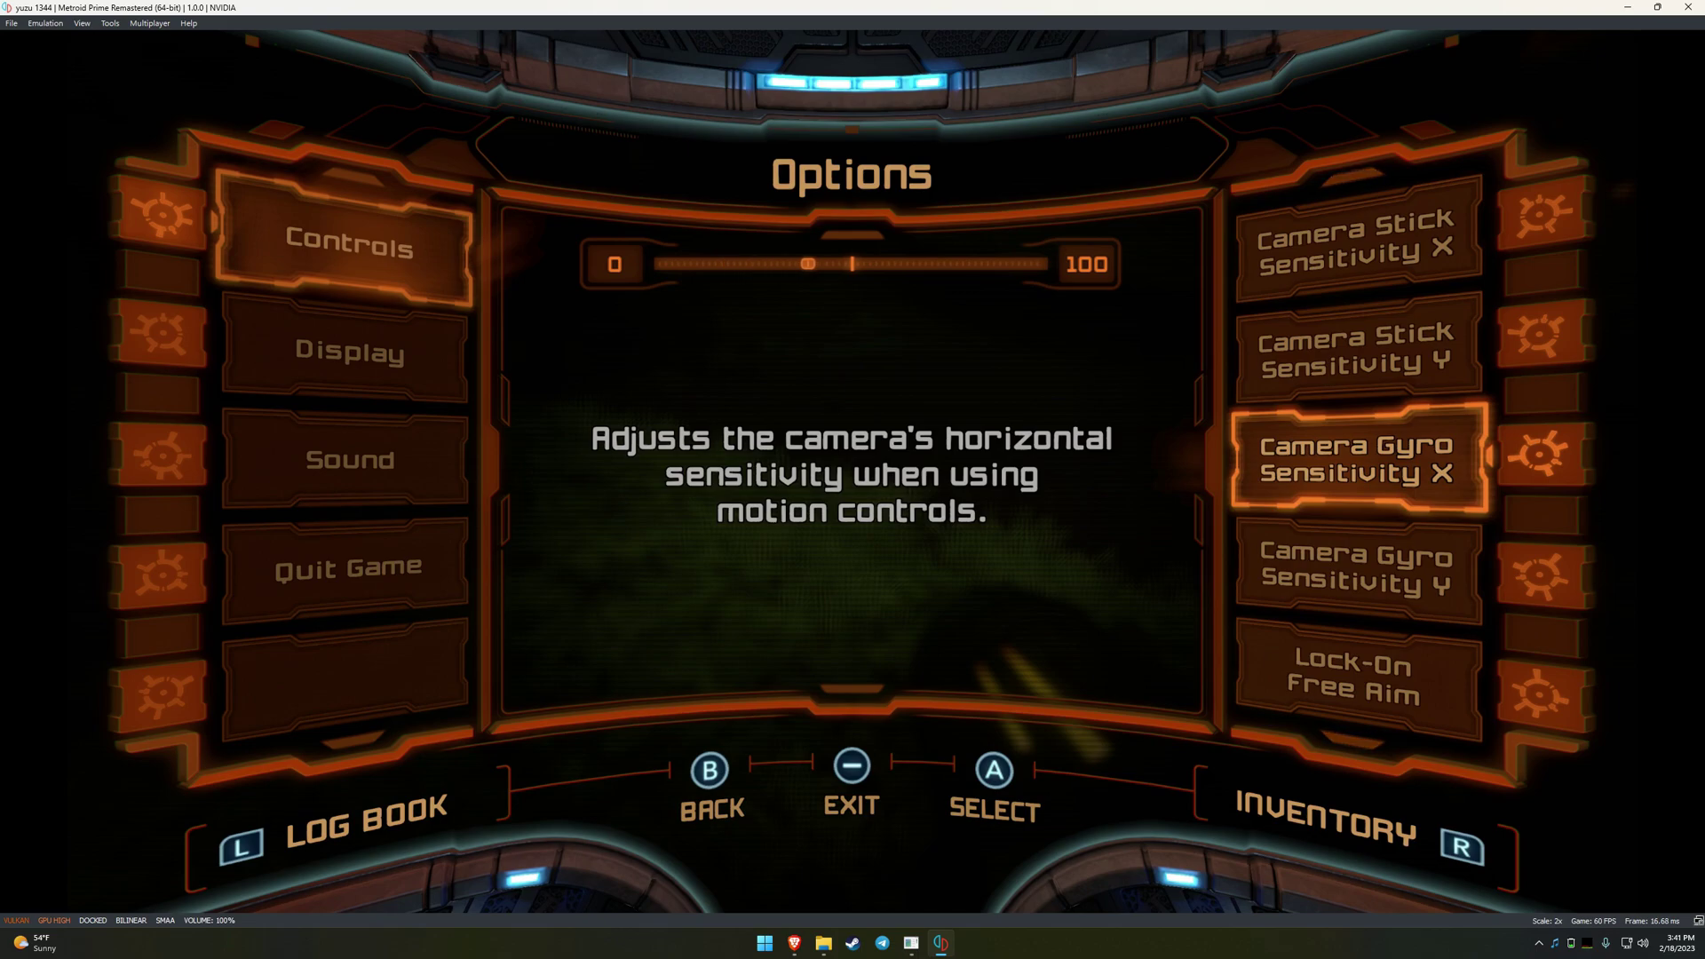
key(Down)
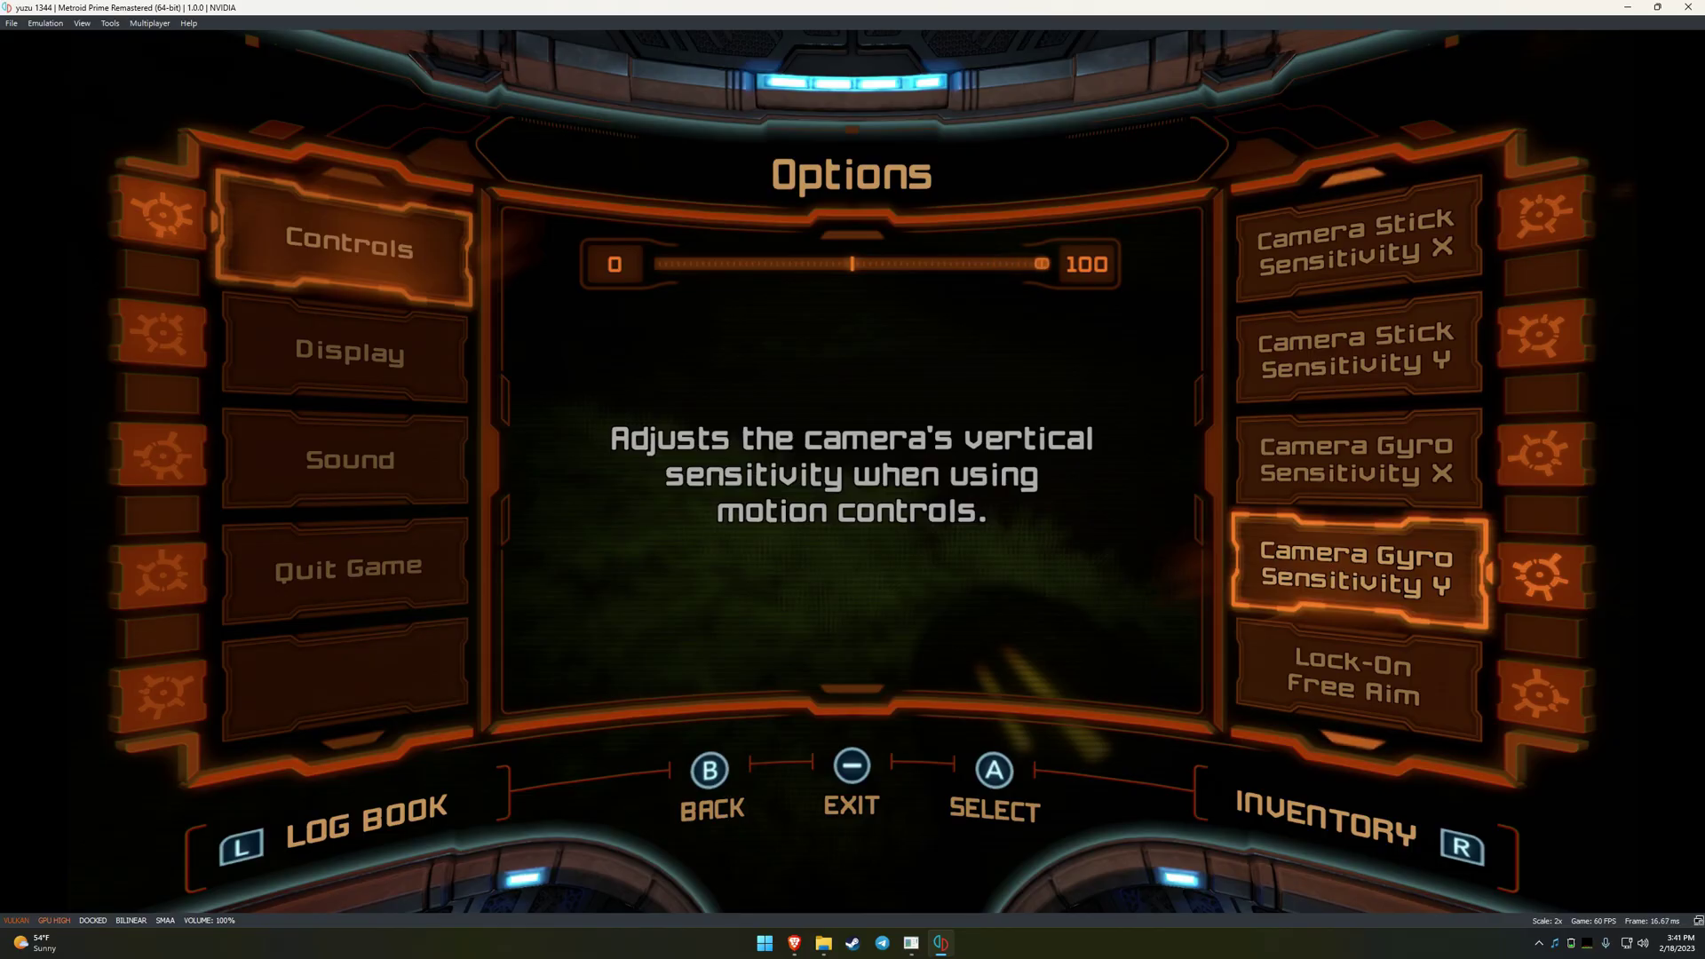
key(n)
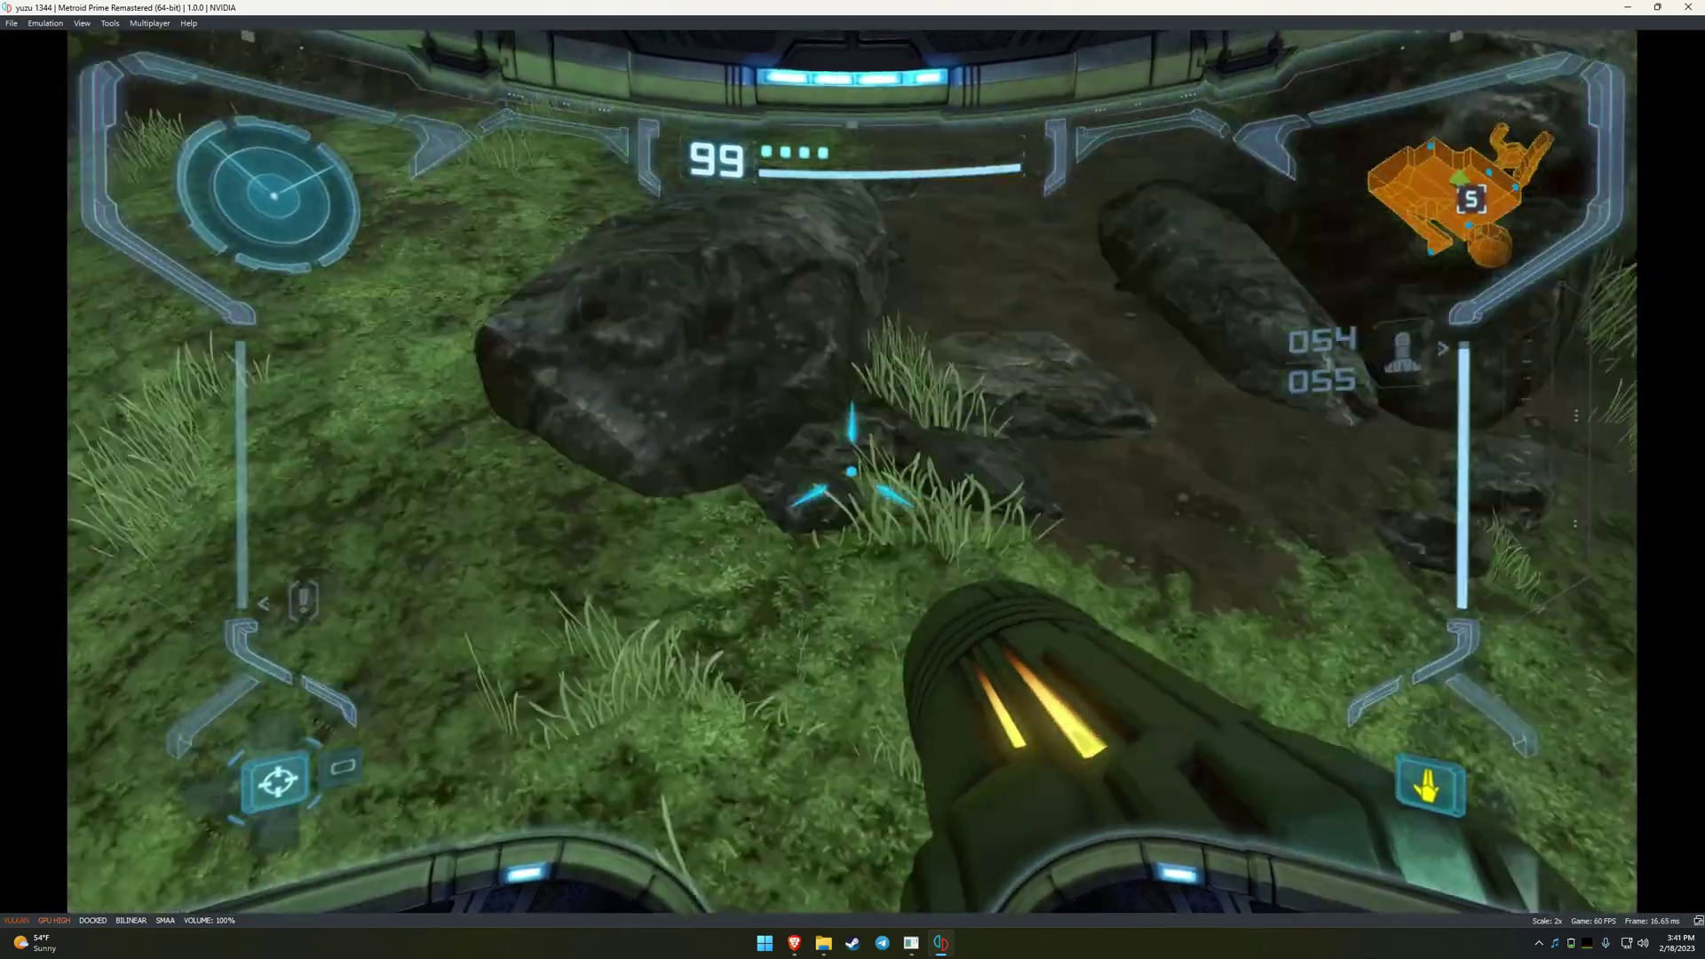